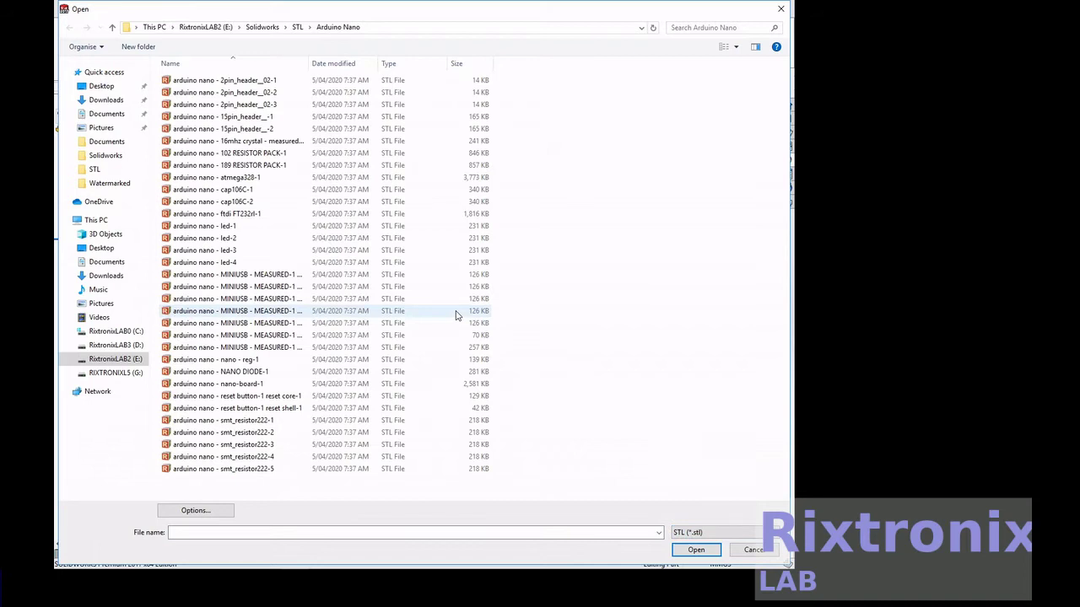
{"action": "left_click", "coordinate": [266, 386]}
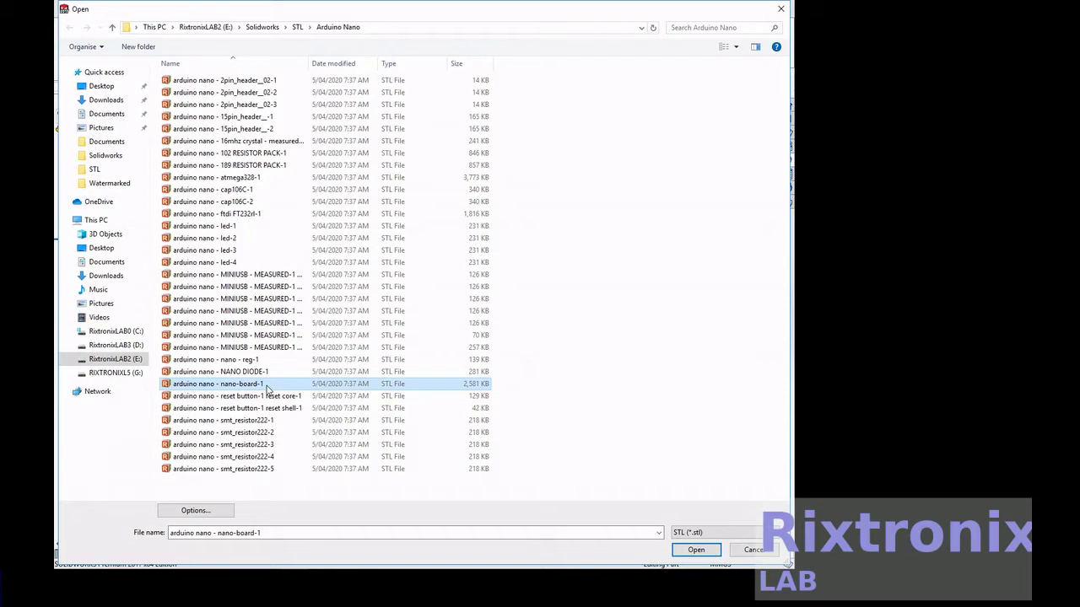
{"action": "left_click", "coordinate": [280, 180], "text": "ctrl"}
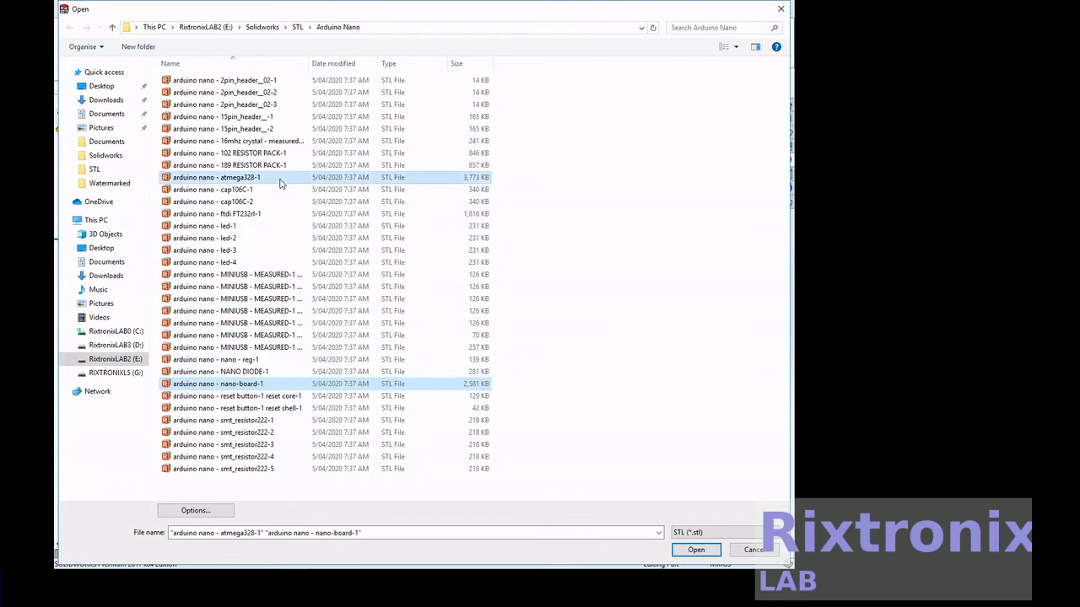
{"action": "left_click", "coordinate": [281, 130], "text": "ctrl"}
{"action": "left_click", "coordinate": [281, 119], "text": "ctrl"}
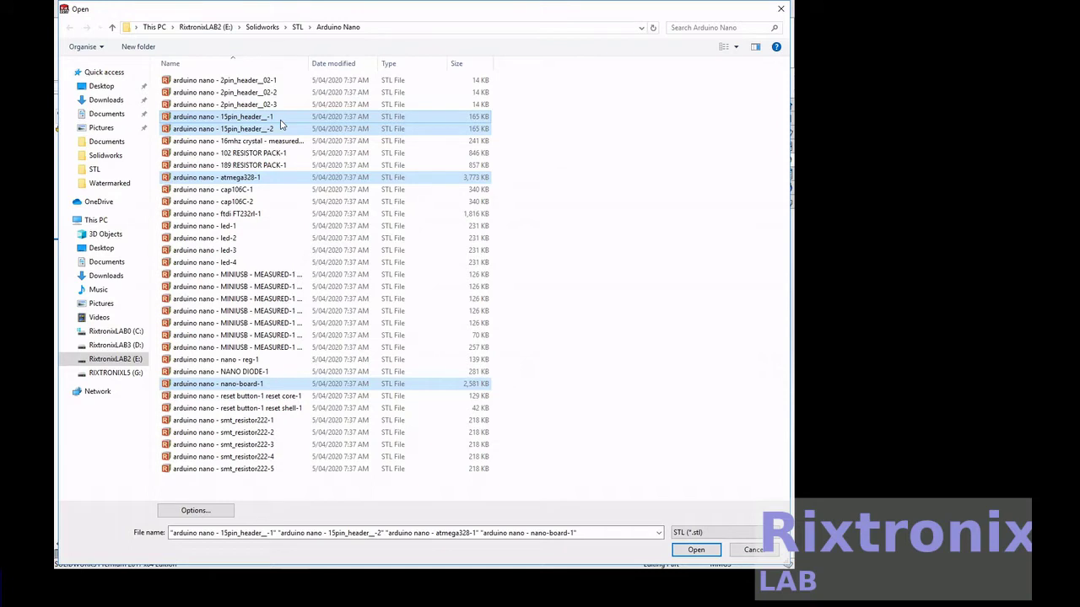
{"action": "left_click", "coordinate": [295, 179], "text": "ctrl"}
{"action": "left_click", "coordinate": [296, 141], "text": "ctrl"}
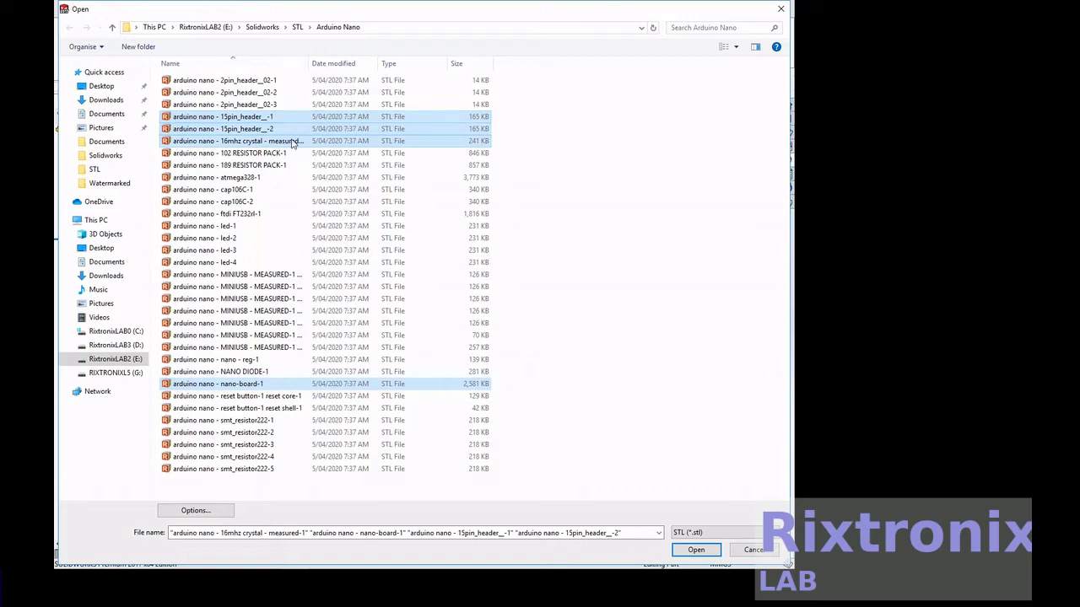
{"action": "left_click", "coordinate": [292, 143]}
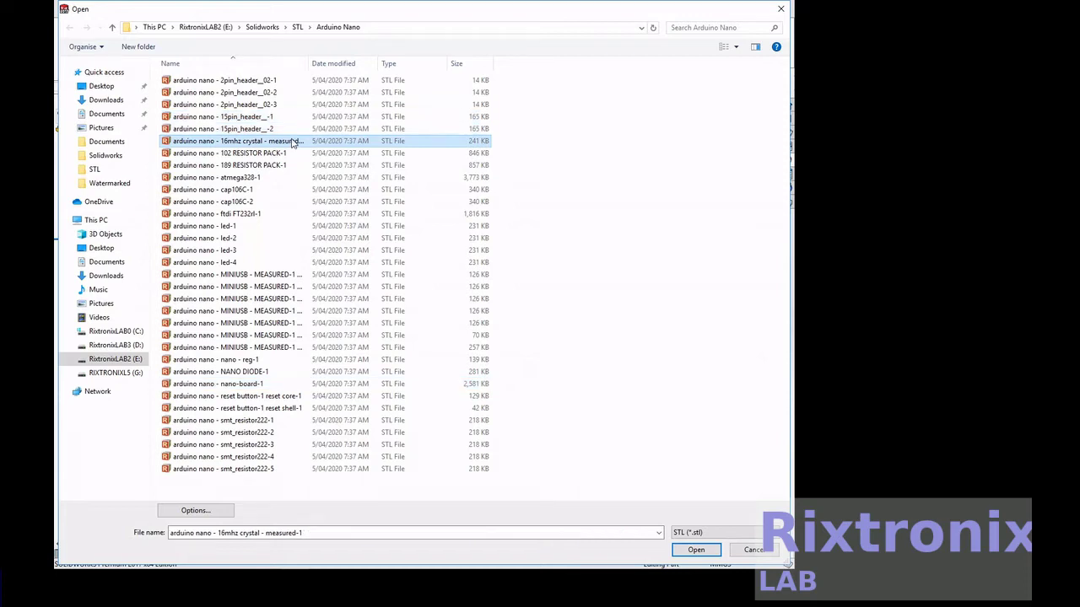
- Import the "arduino nano - nano-board-1" STL file and view the board normal to the Top Plane
{"action": "double_click", "coordinate": [280, 383]}
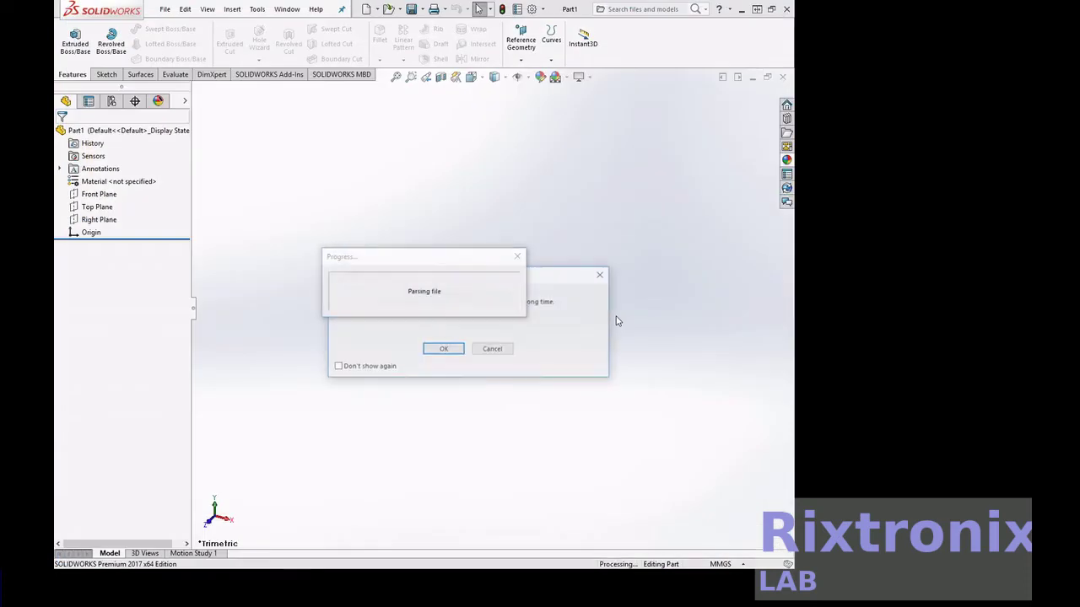
{"action": "left_click", "coordinate": [453, 353]}
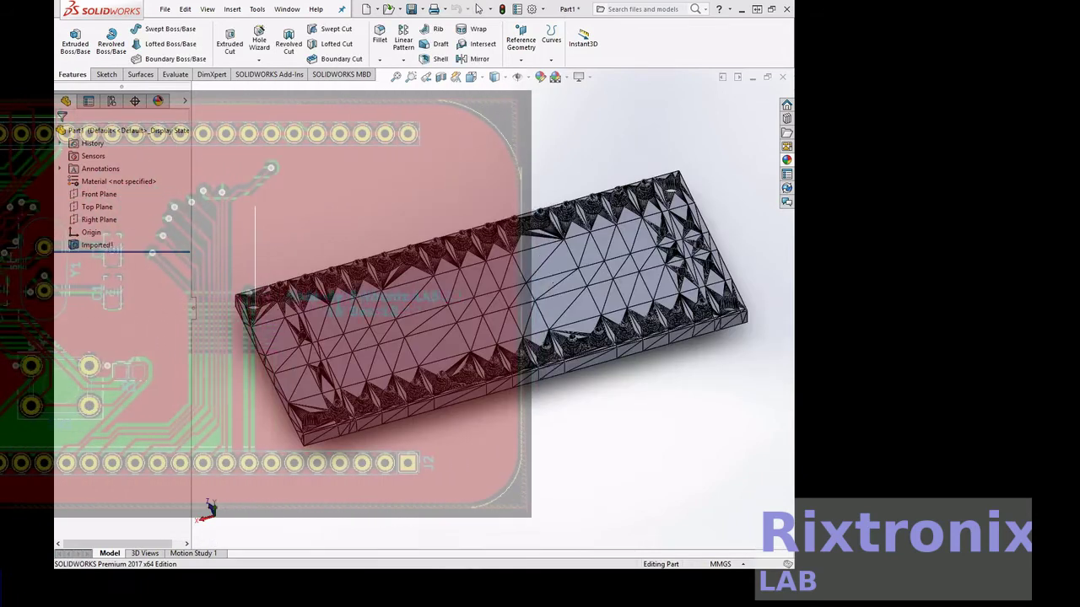
{"action": "middle_click_drag", "start_coordinate": [403, 166], "coordinate": [192, 172]}
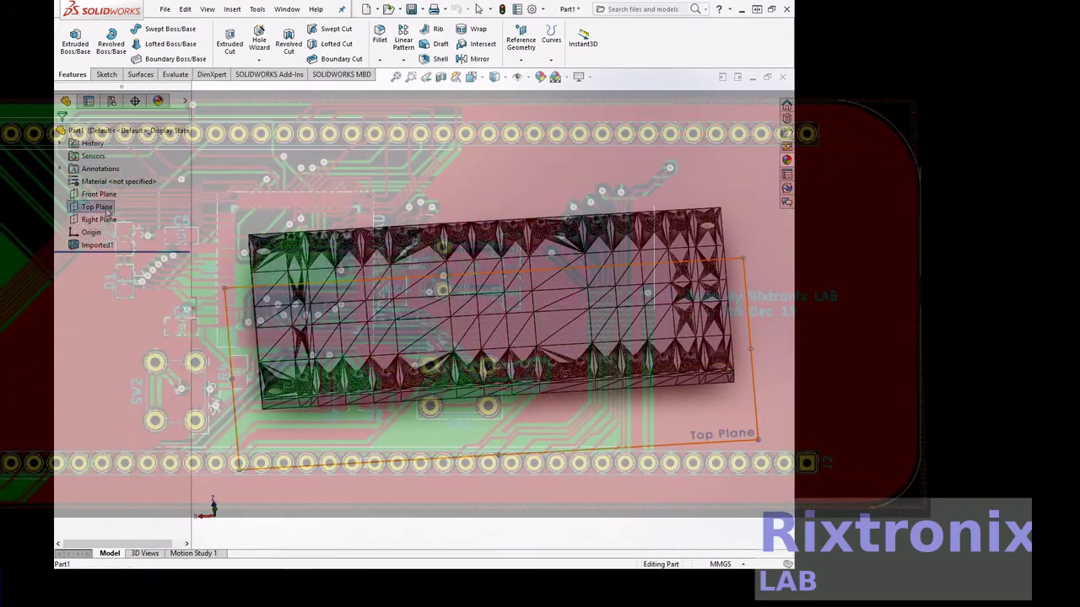
{"action": "left_click", "coordinate": [108, 208]}
{"action": "left_click", "coordinate": [167, 197]}
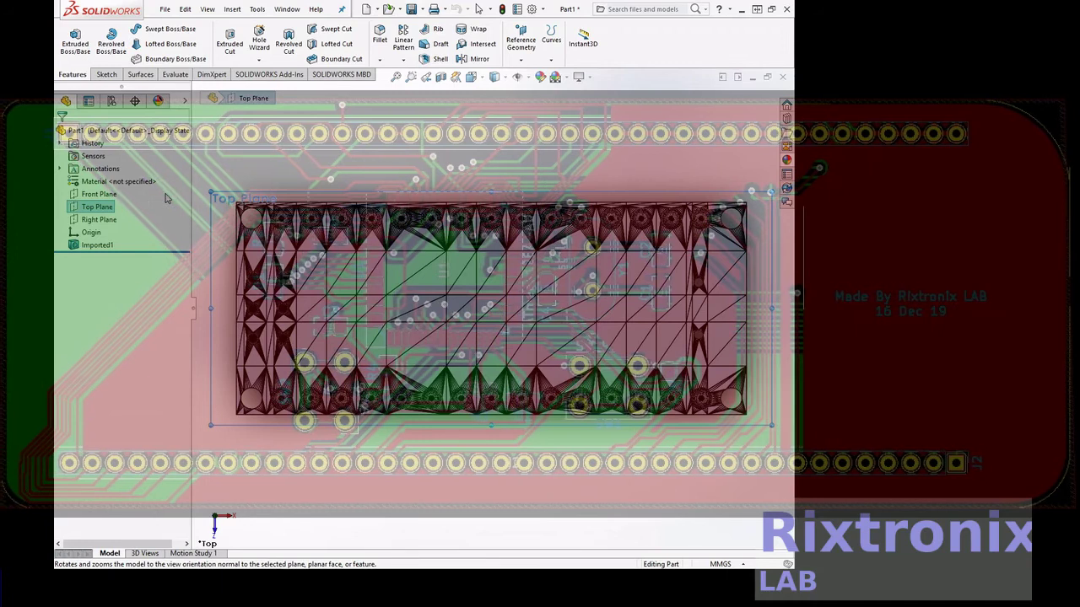
{"action": "middle_click_drag", "start_coordinate": [349, 134], "coordinate": [381, 67]}
{"action": "middle_click_drag", "start_coordinate": [486, 458], "coordinate": [428, 408]}
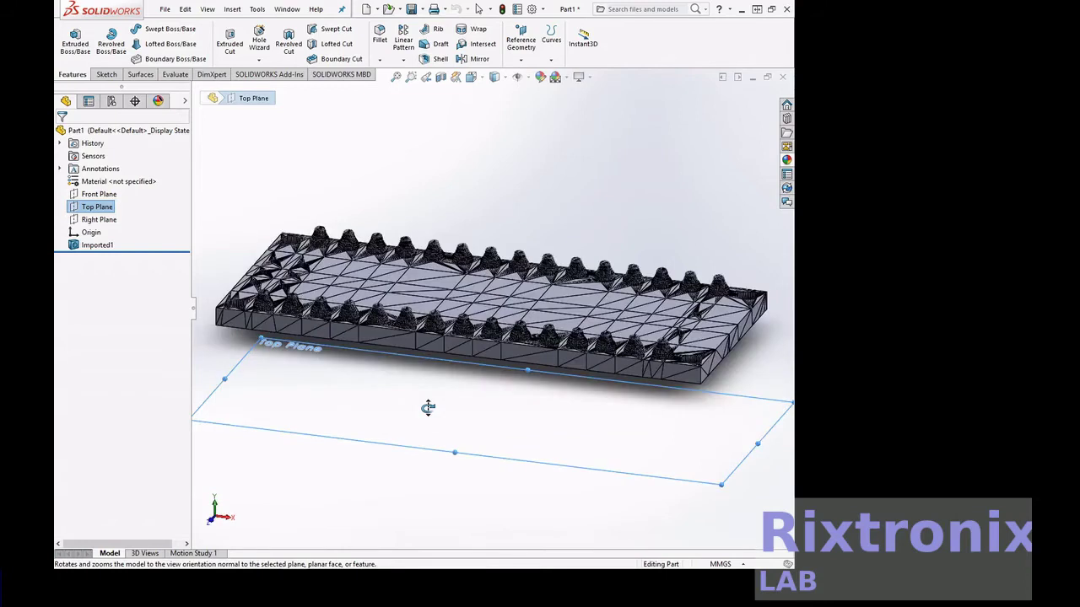
{"action": "middle_click_drag", "start_coordinate": [427, 409], "coordinate": [446, 513]}
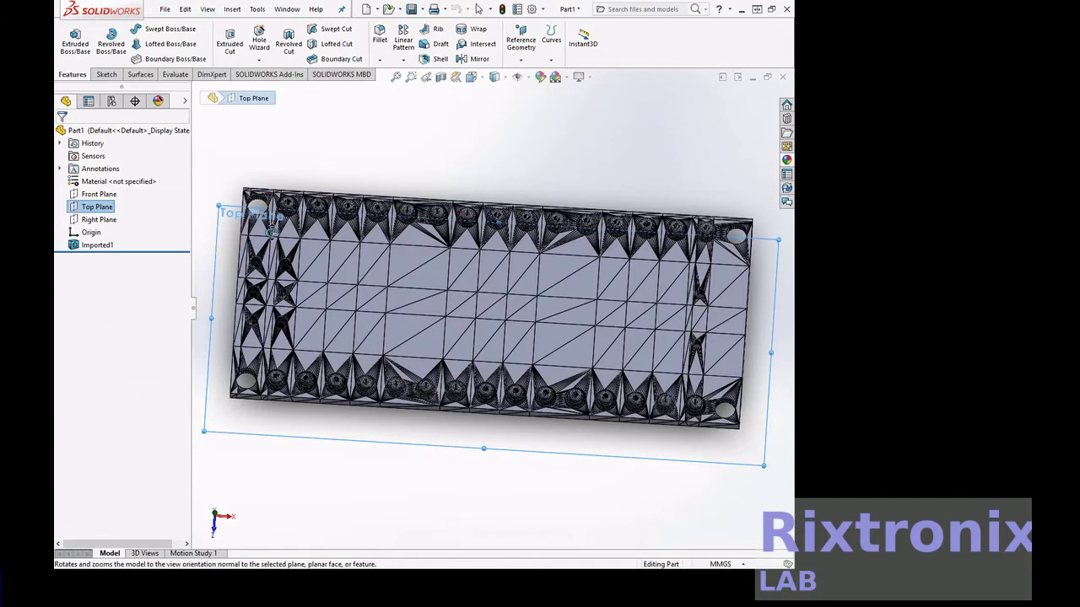
{"action": "right_click", "coordinate": [100, 206]}
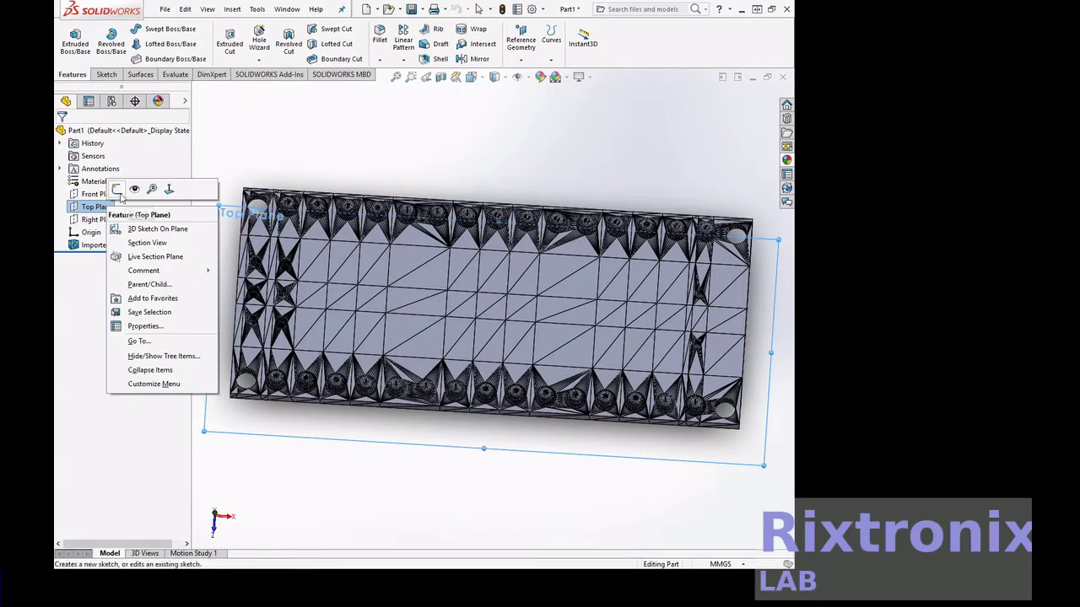
{"action": "left_click", "coordinate": [117, 189]}
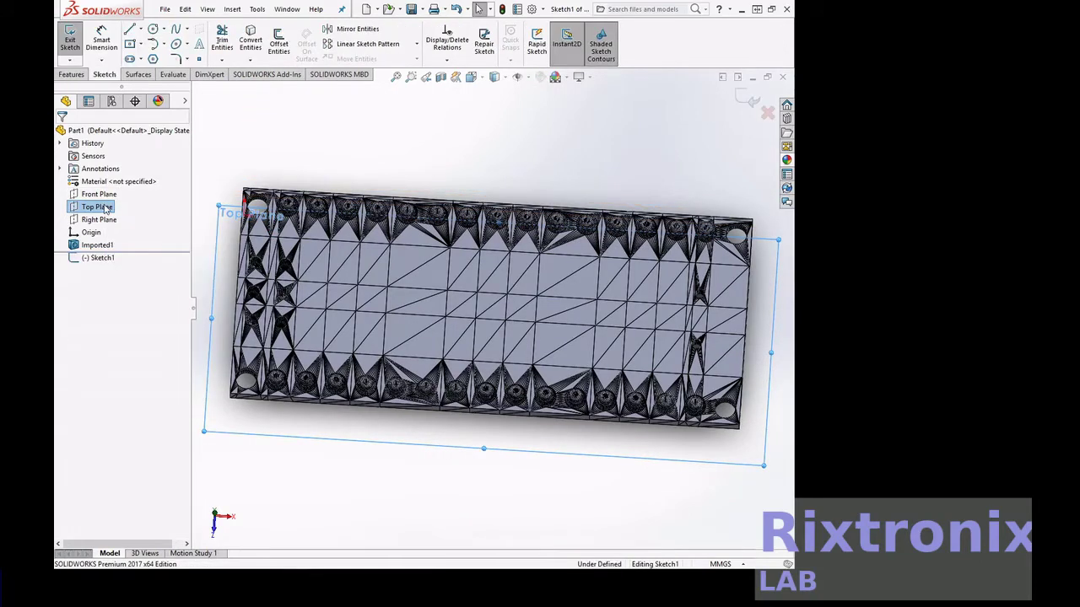
{"action": "left_click", "coordinate": [105, 208]}
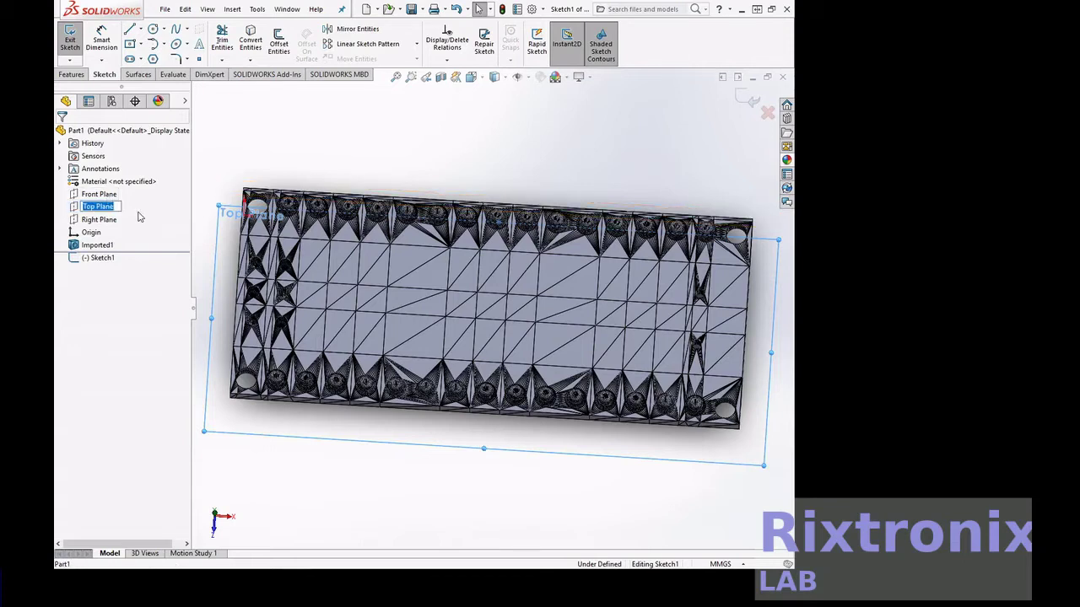
{"action": "right_click", "coordinate": [108, 208]}
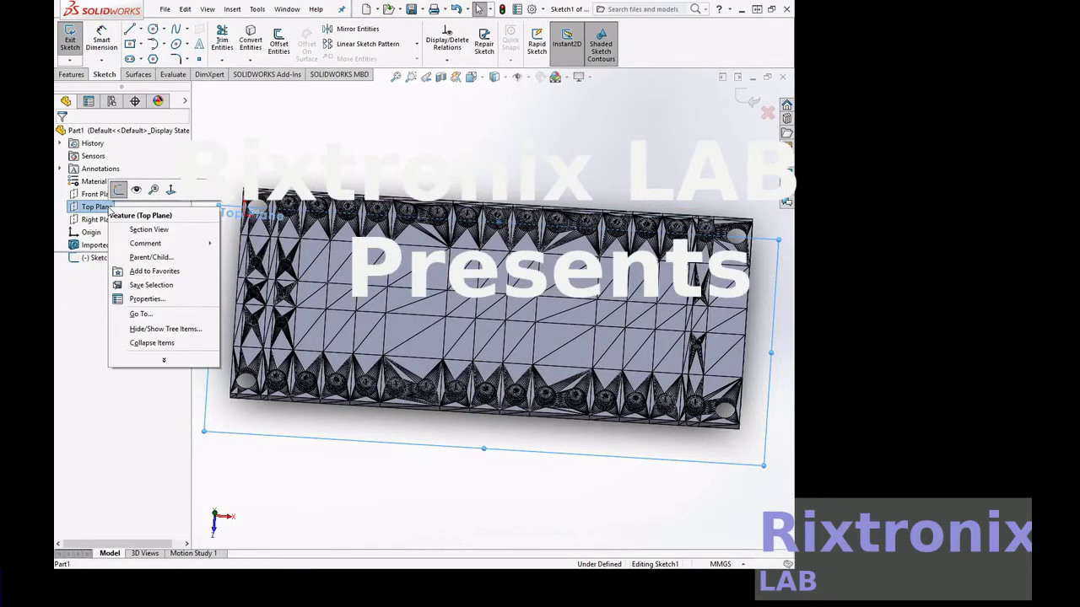
{"action": "left_click", "coordinate": [117, 192]}
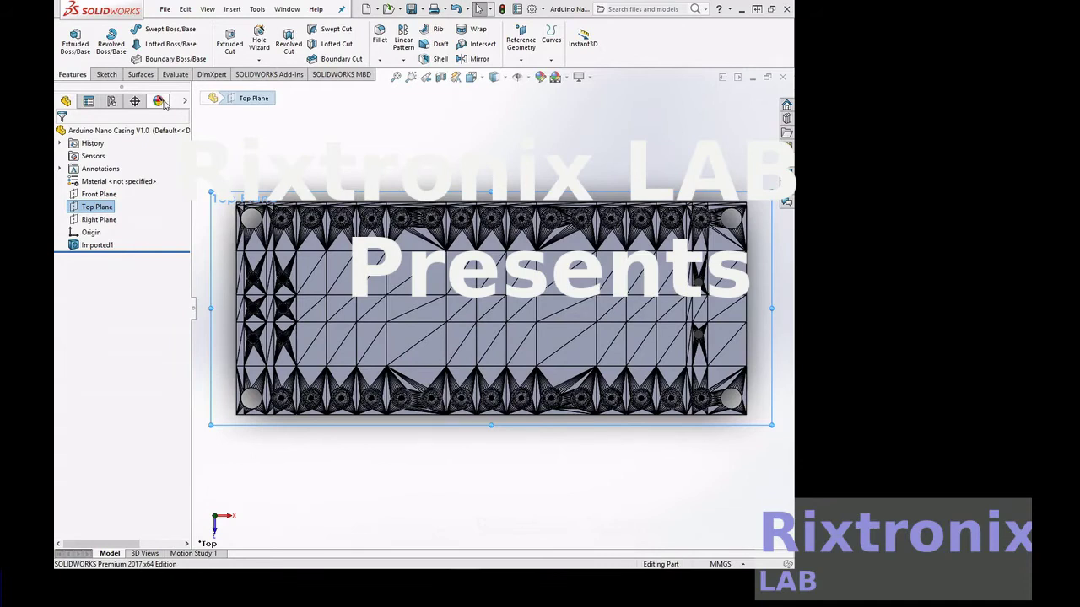
- Sketch a center rectangle about 66 by 29 mm on the Top Plane, enclosing the whole board from near its middle
{"action": "left_click", "coordinate": [106, 74]}
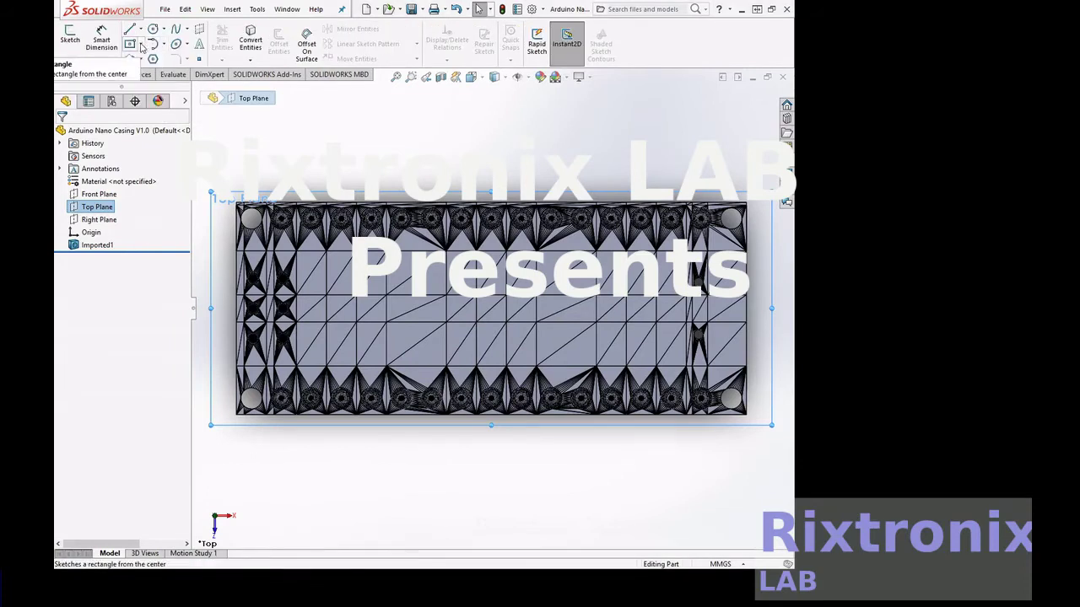
{"action": "left_click", "coordinate": [153, 48]}
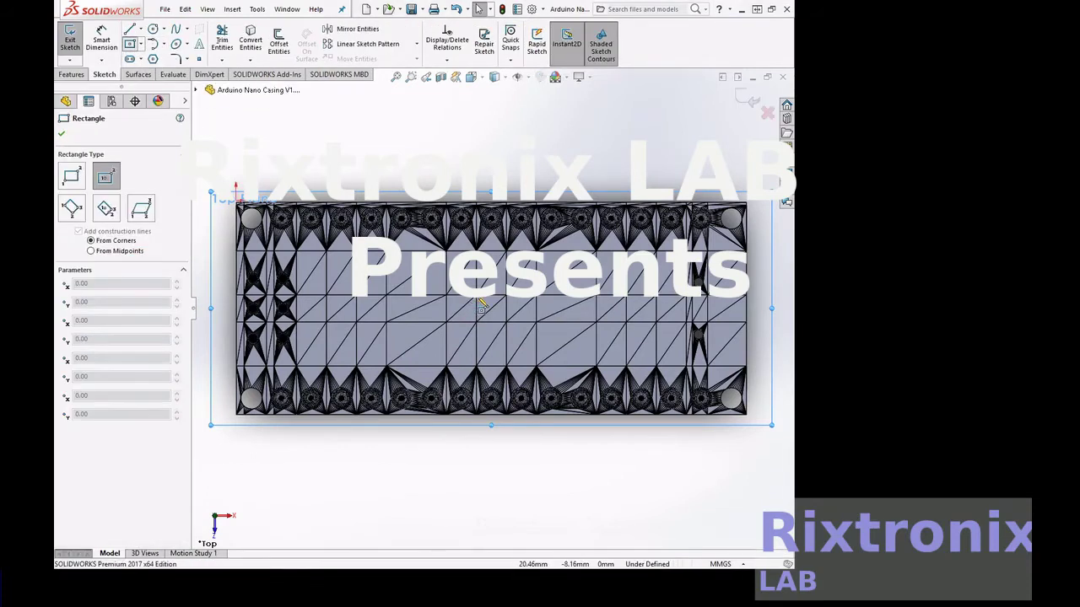
{"action": "left_click", "coordinate": [494, 309]}
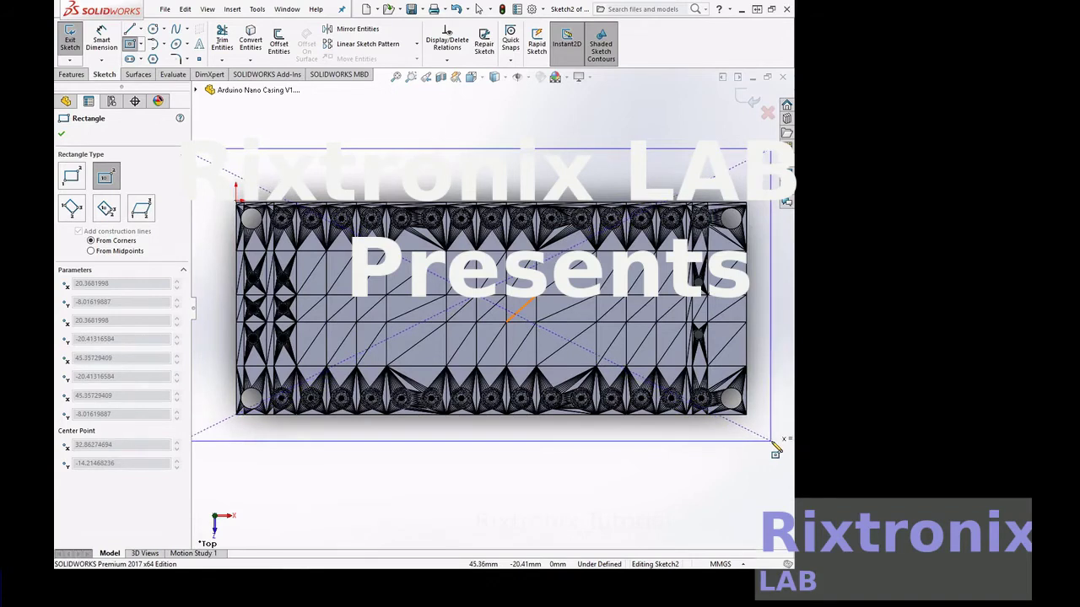
{"action": "scroll", "coordinate": [782, 445], "scroll_direction": "up", "scroll_amount": 2}
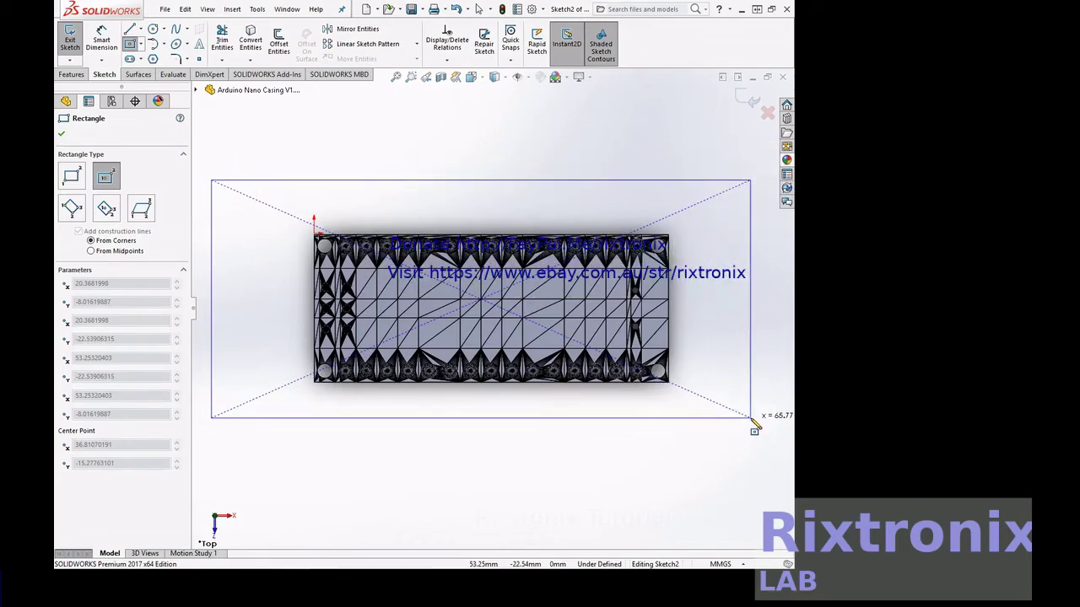
{"action": "left_click", "coordinate": [752, 419]}
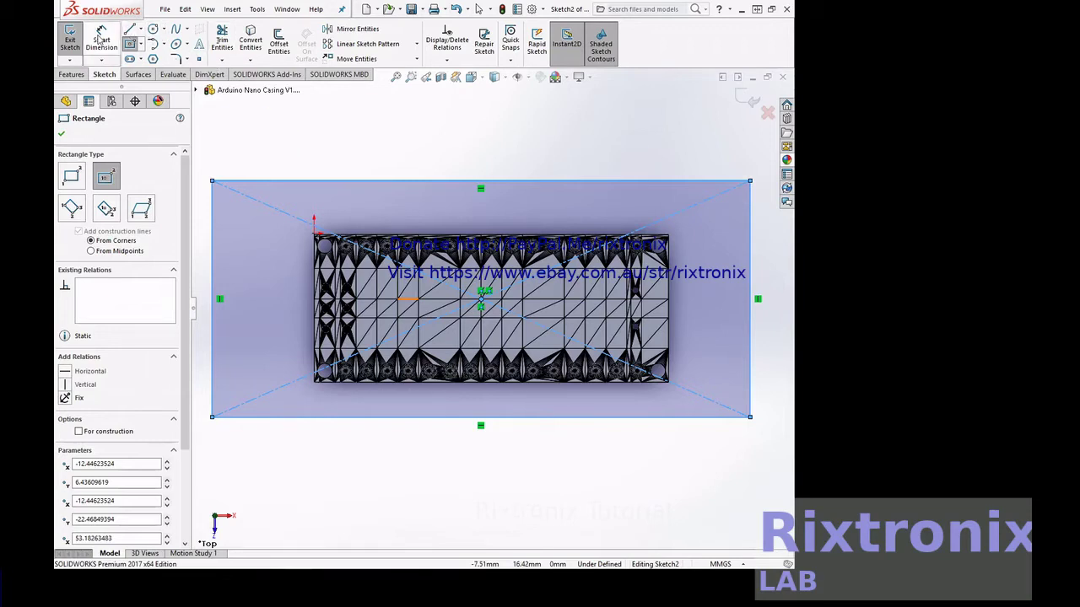
{"action": "left_click", "coordinate": [353, 180]}
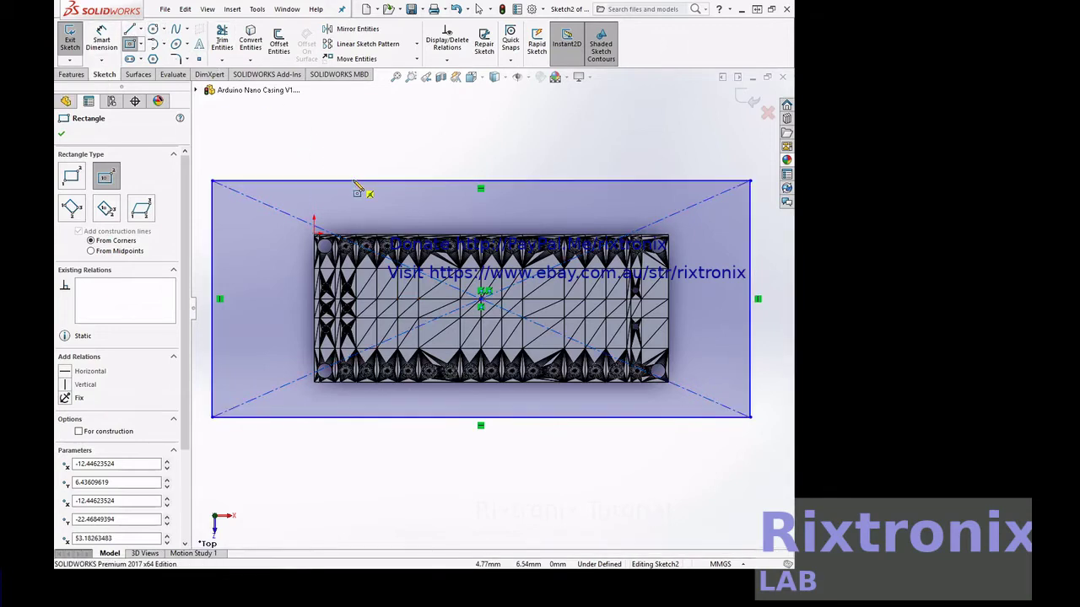
{"action": "key", "text": "Escape"}
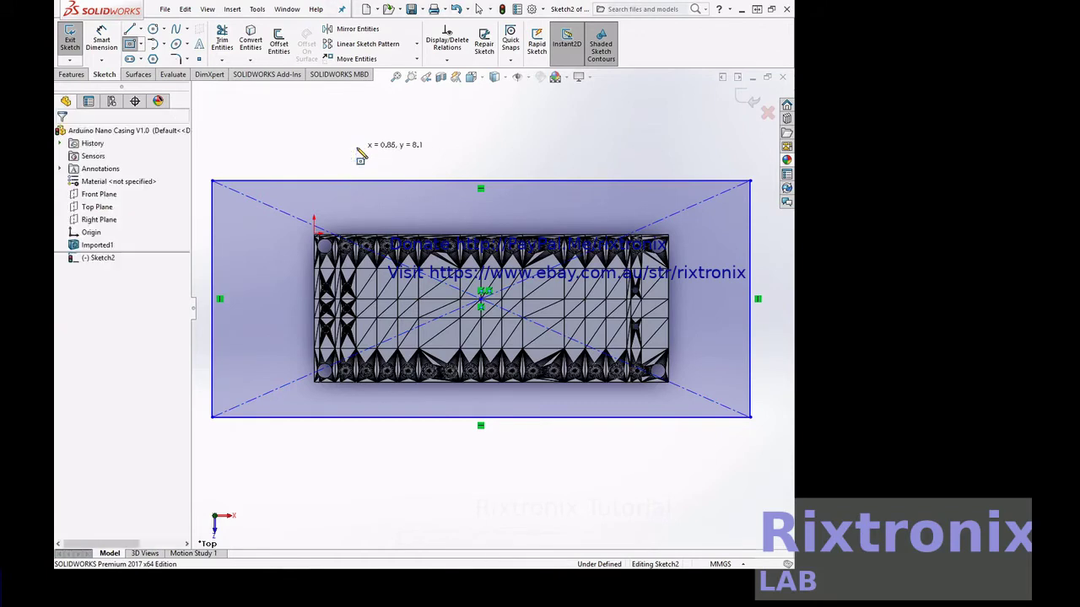
- Dimension the rectangle's upper horizontal edge and set its length to 65 mm
{"action": "left_click", "coordinate": [101, 40]}
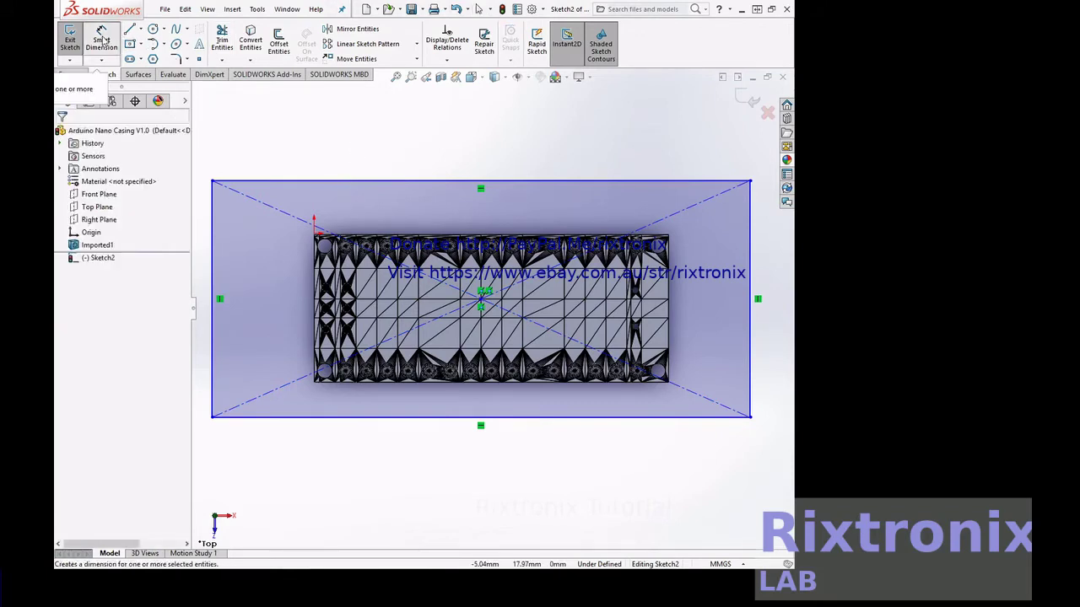
{"action": "left_click", "coordinate": [337, 183]}
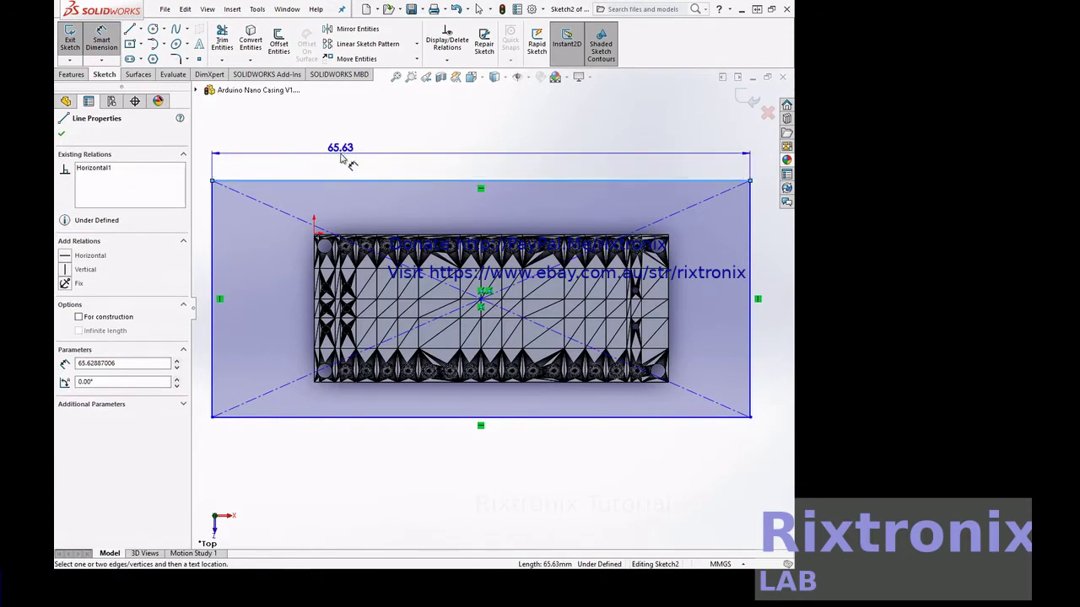
{"action": "left_click", "coordinate": [342, 157]}
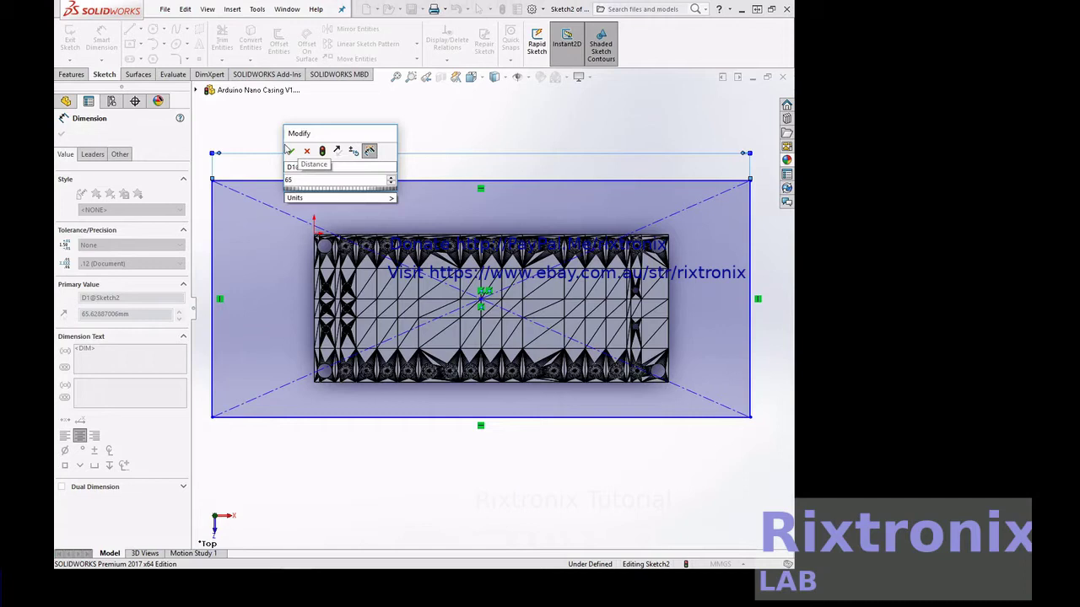
{"action": "left_click", "coordinate": [292, 152]}
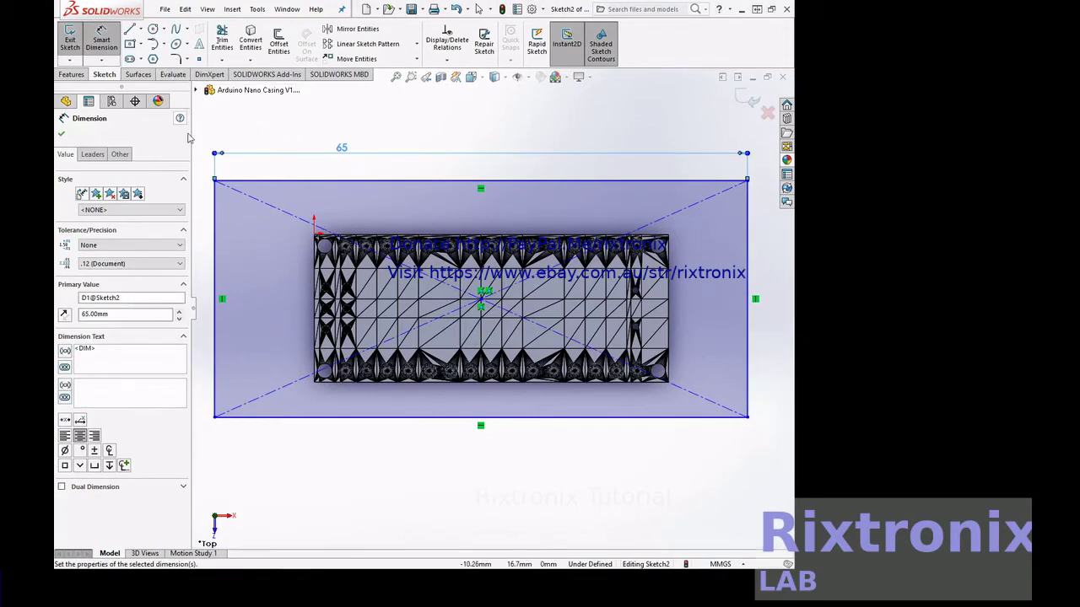
- Dimension the rectangle's vertical side and set its height to 30 mm
{"action": "left_click", "coordinate": [216, 205]}
{"action": "left_click", "coordinate": [748, 269]}
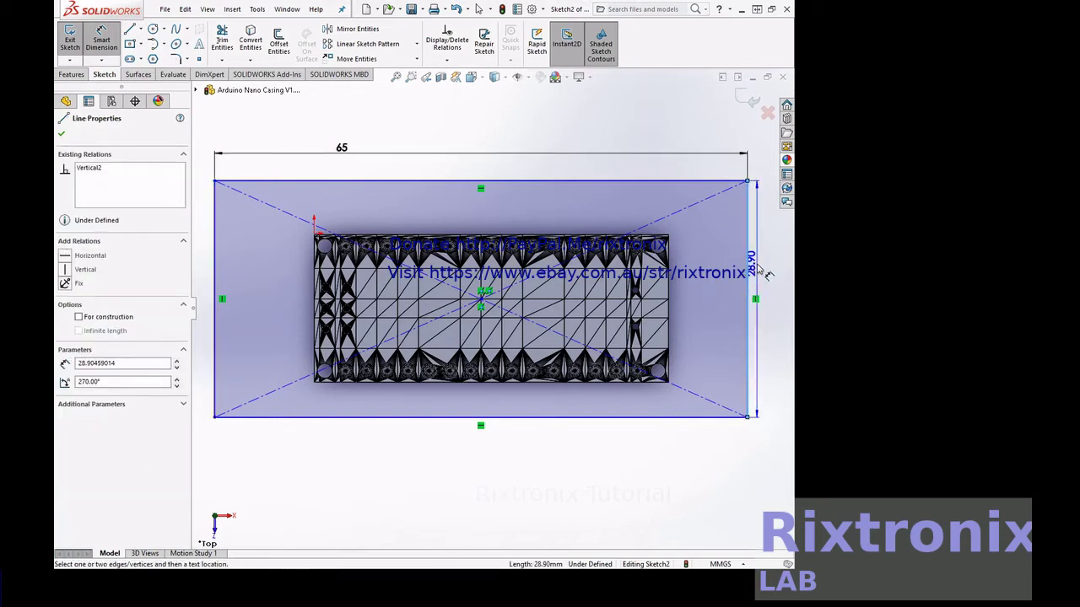
{"action": "left_click", "coordinate": [757, 269]}
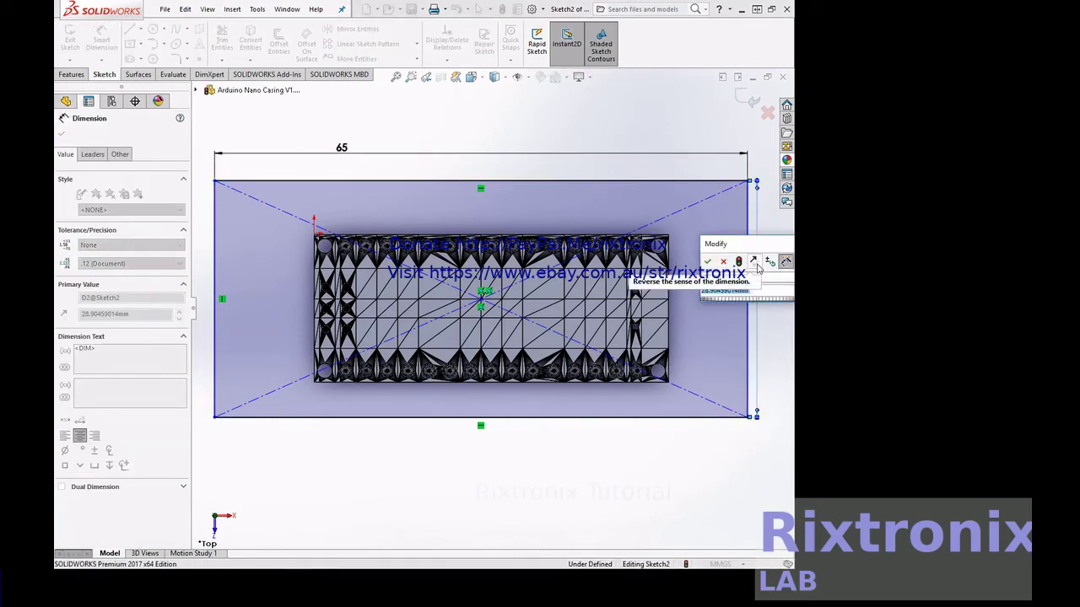
{"action": "type", "text": "30"}
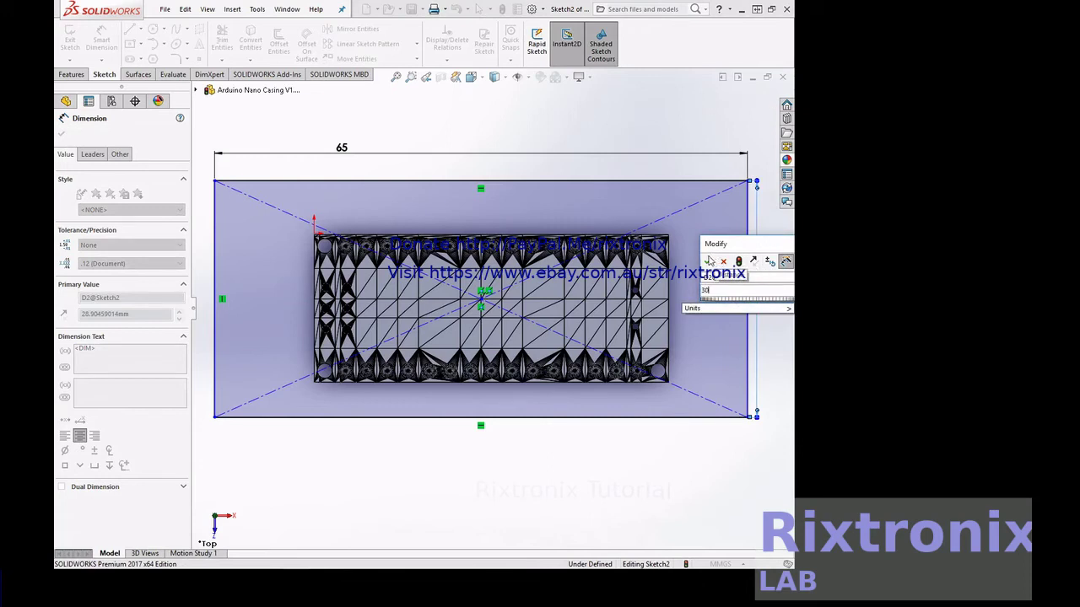
{"action": "left_click", "coordinate": [709, 261]}
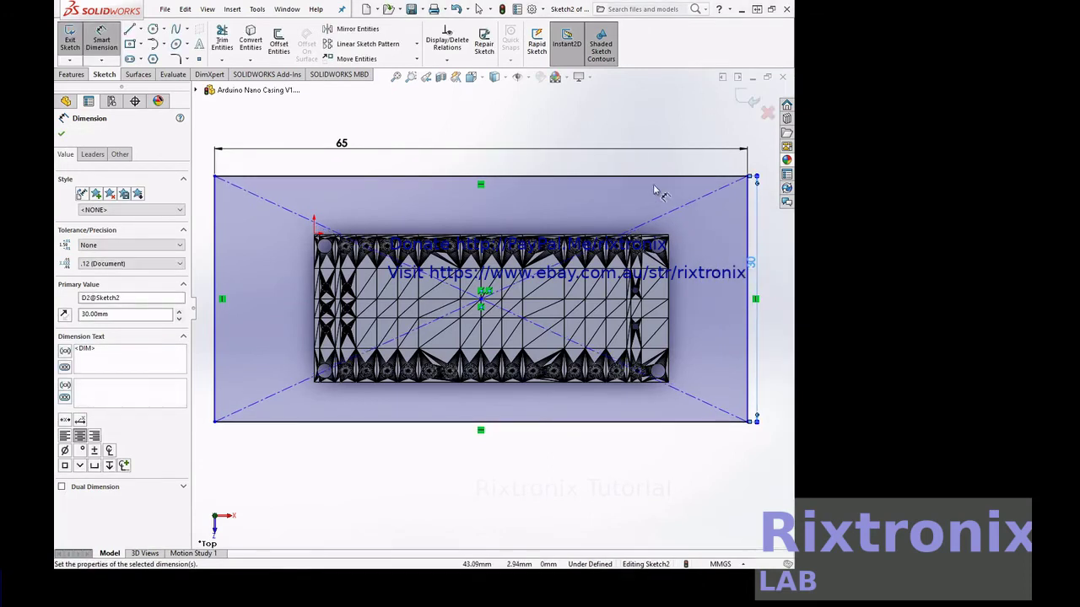
{"action": "left_click", "coordinate": [570, 128]}
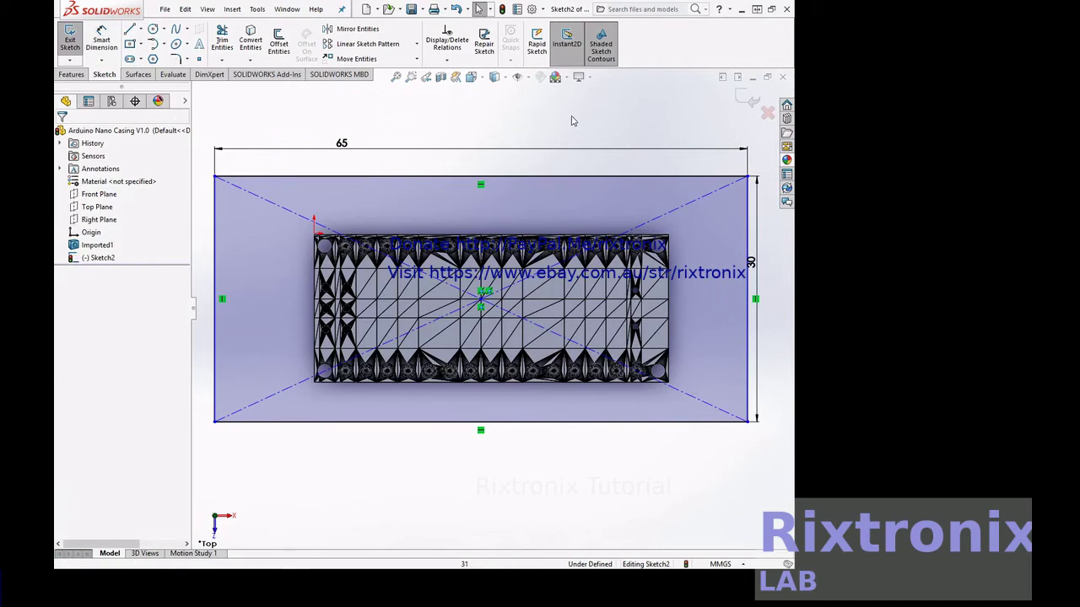
- Move the rectangle's center point onto a neighbouring mesh vertex near the middle of the board to reposition the outline
{"action": "left_click", "coordinate": [481, 301]}
{"action": "mouse_move", "coordinate": [482, 301]}
{"action": "left_mouse_down"}
{"action": "mouse_move", "coordinate": [491, 300]}
{"action": "mouse_move", "coordinate": [489, 355]}
{"action": "mouse_move", "coordinate": [504, 356]}
{"action": "left_mouse_up"}
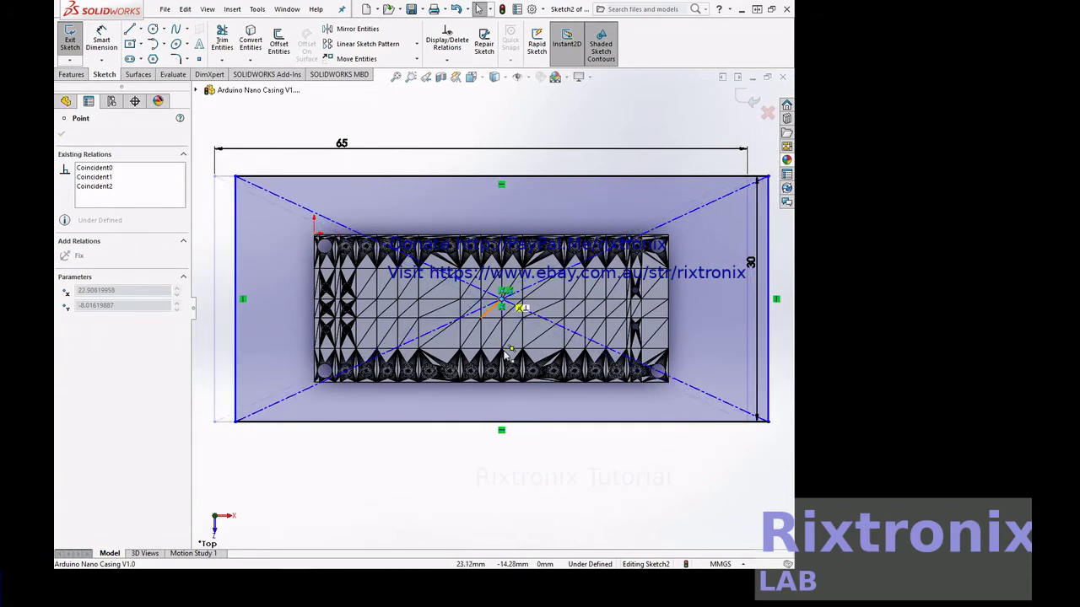
{"action": "left_click_drag", "start_coordinate": [507, 355], "coordinate": [506, 356]}
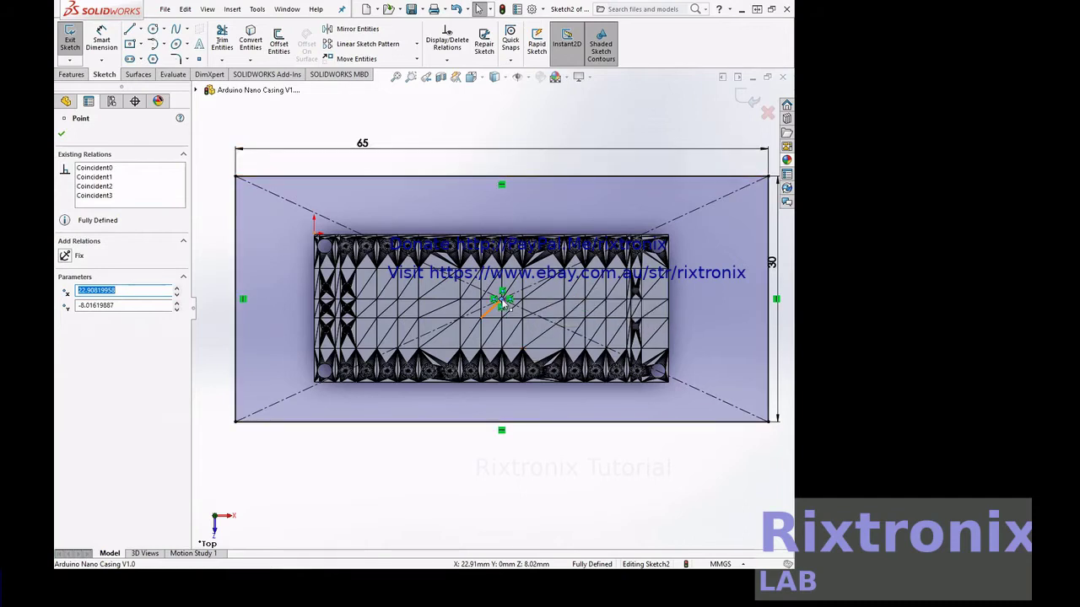
{"action": "left_click_drag", "start_coordinate": [502, 301], "coordinate": [502, 324]}
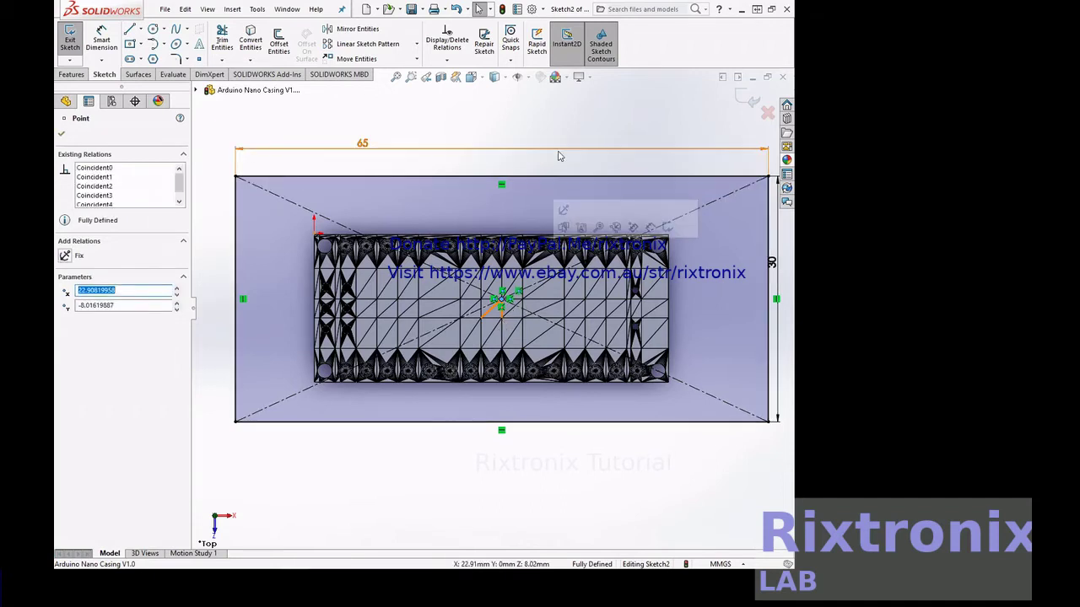
- Select the outline's center point at the middle of the board and finish the sketch
{"action": "left_click", "coordinate": [541, 135]}
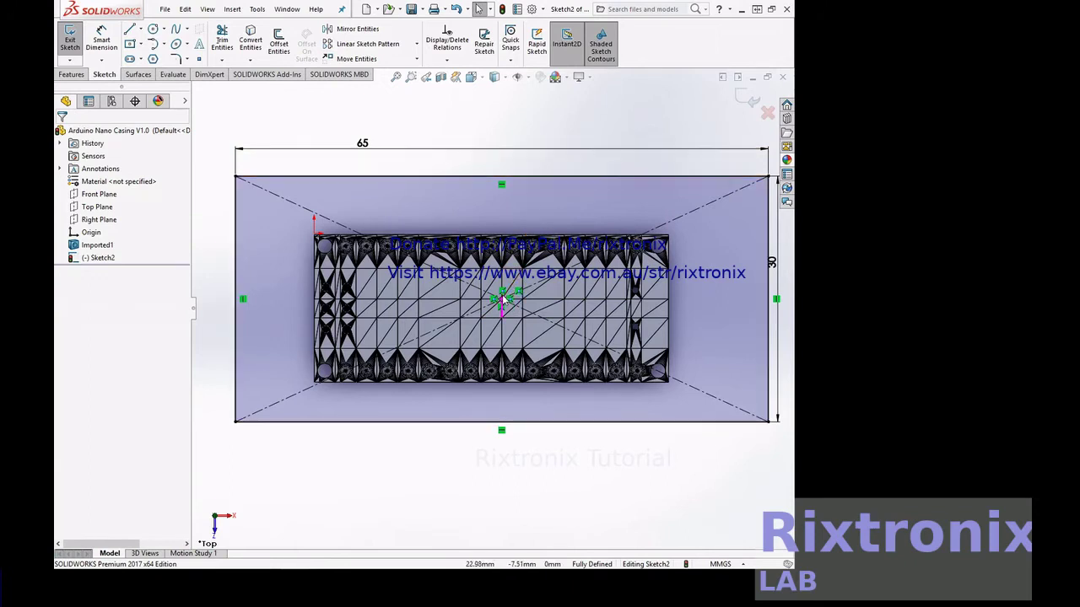
{"action": "left_click", "coordinate": [100, 258]}
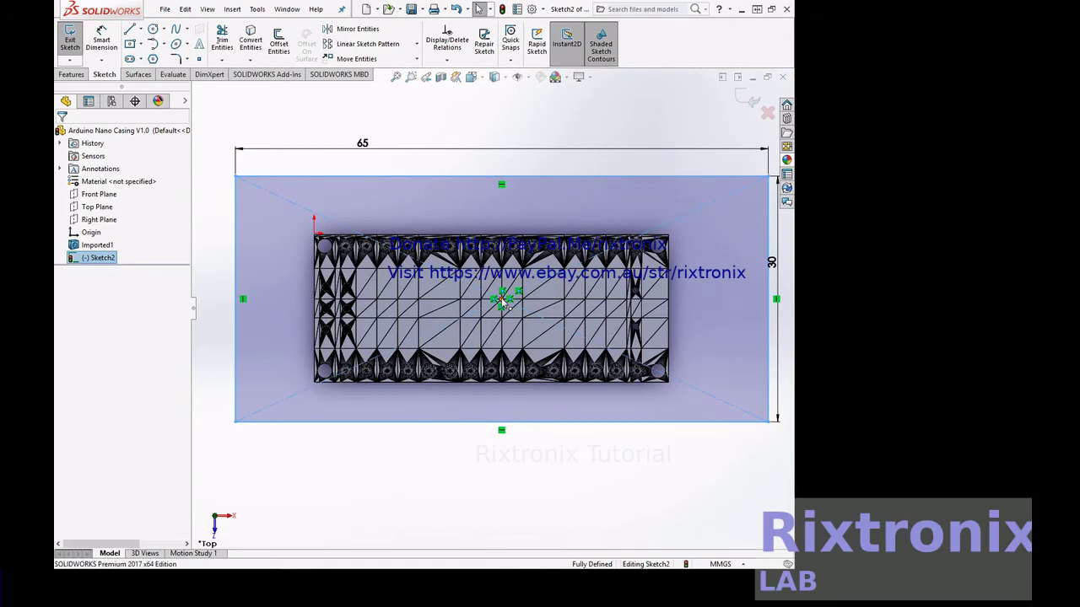
{"action": "left_click", "coordinate": [502, 300]}
{"action": "left_click_drag", "start_coordinate": [502, 316], "coordinate": [503, 323]}
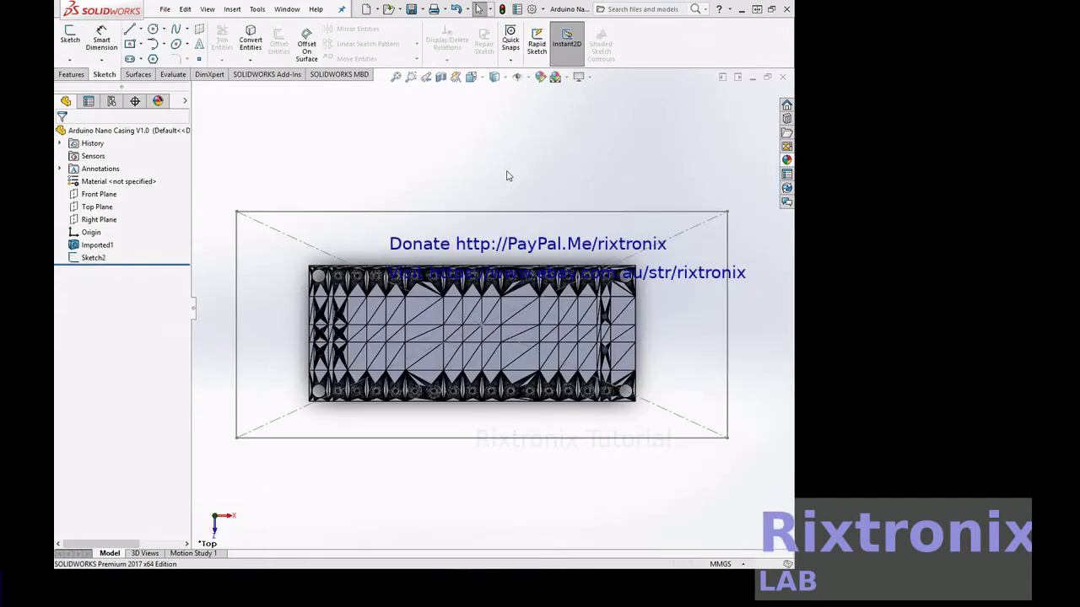
{"action": "left_click", "coordinate": [410, 77]}
{"action": "left_click_drag", "start_coordinate": [276, 252], "coordinate": [371, 314]}
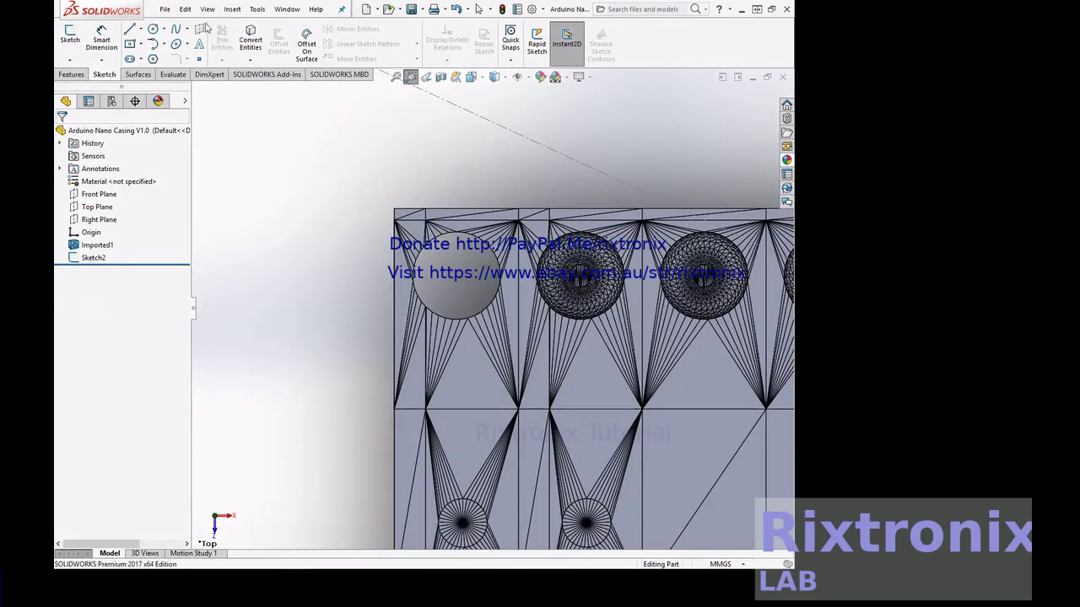
{"action": "left_click", "coordinate": [130, 61]}
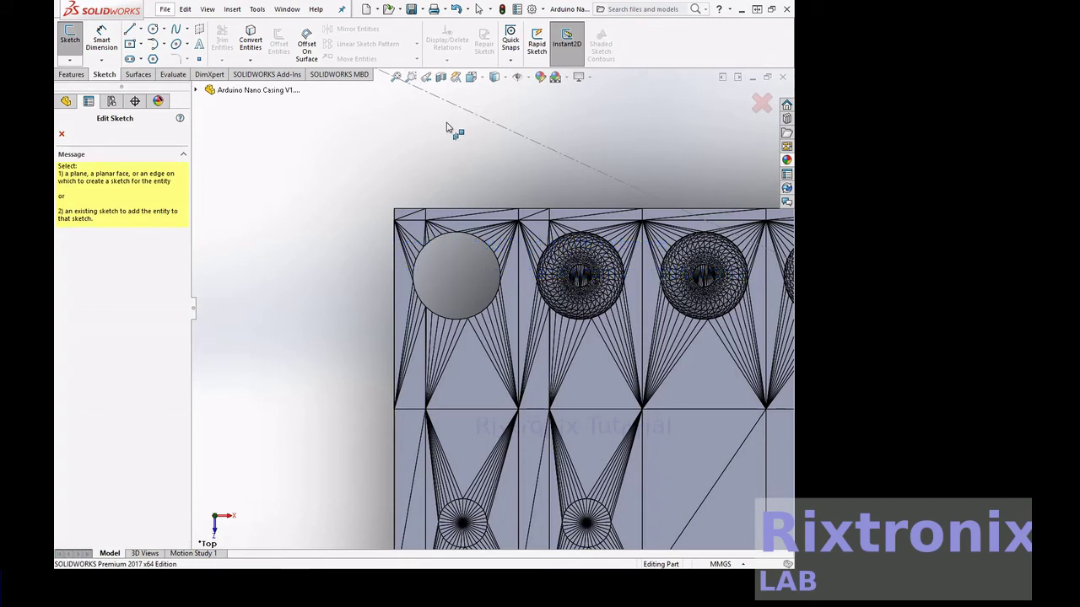
{"action": "left_click", "coordinate": [62, 135]}
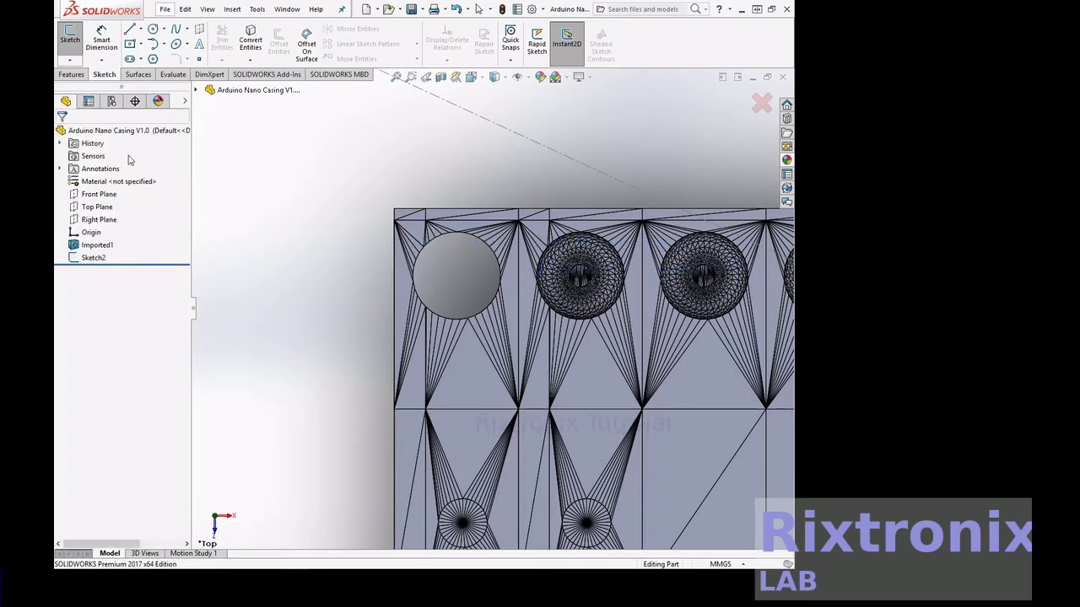
- Measure the distance from the board's flat side facing the Top Plane to the Top Plane
{"action": "left_click", "coordinate": [97, 206]}
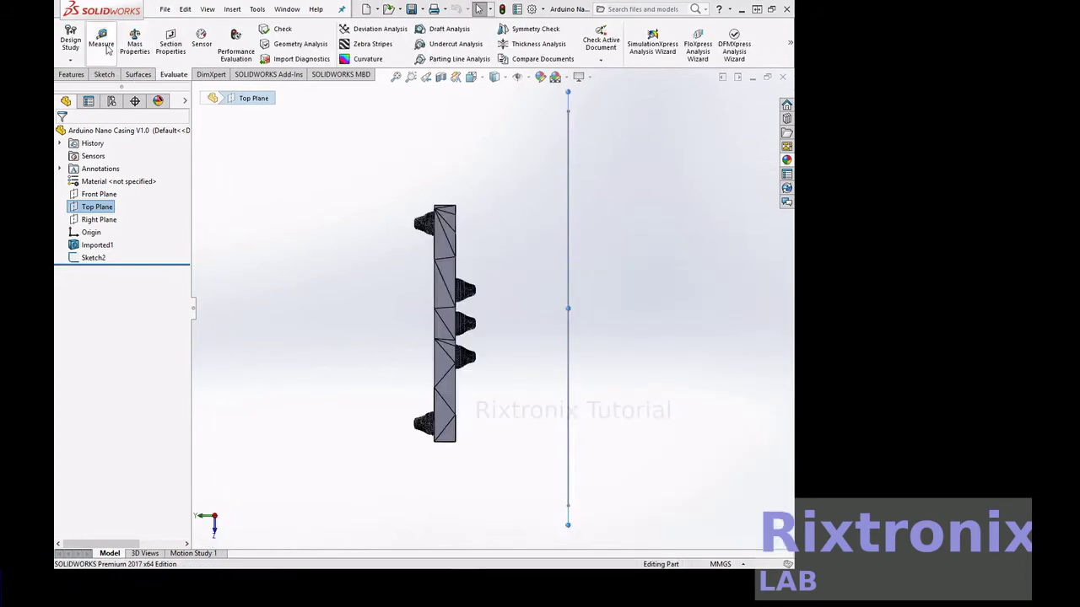
{"action": "left_click", "coordinate": [101, 40]}
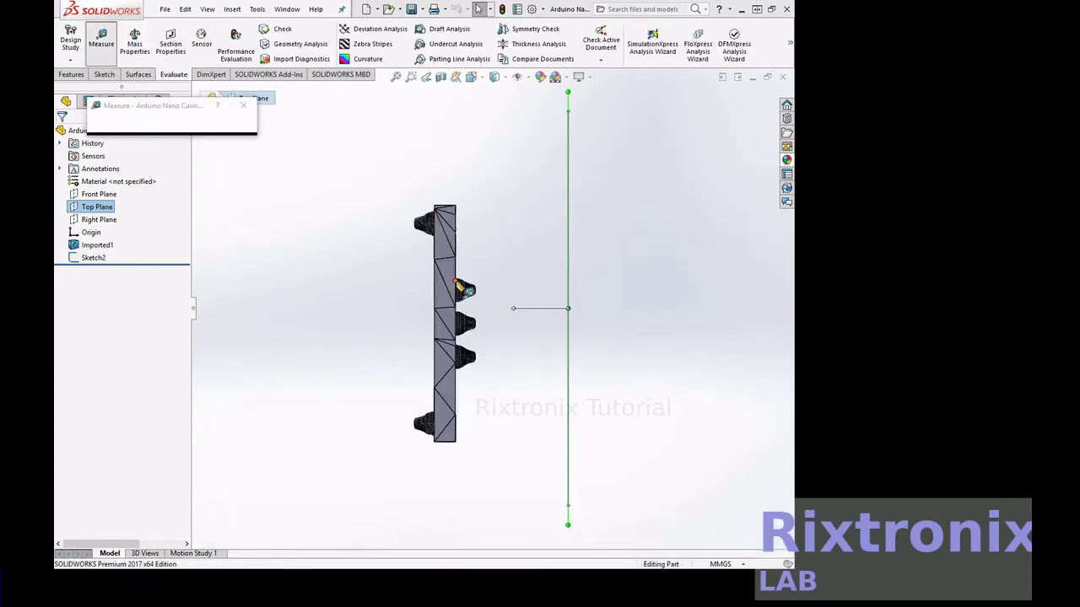
{"action": "left_click", "coordinate": [457, 284]}
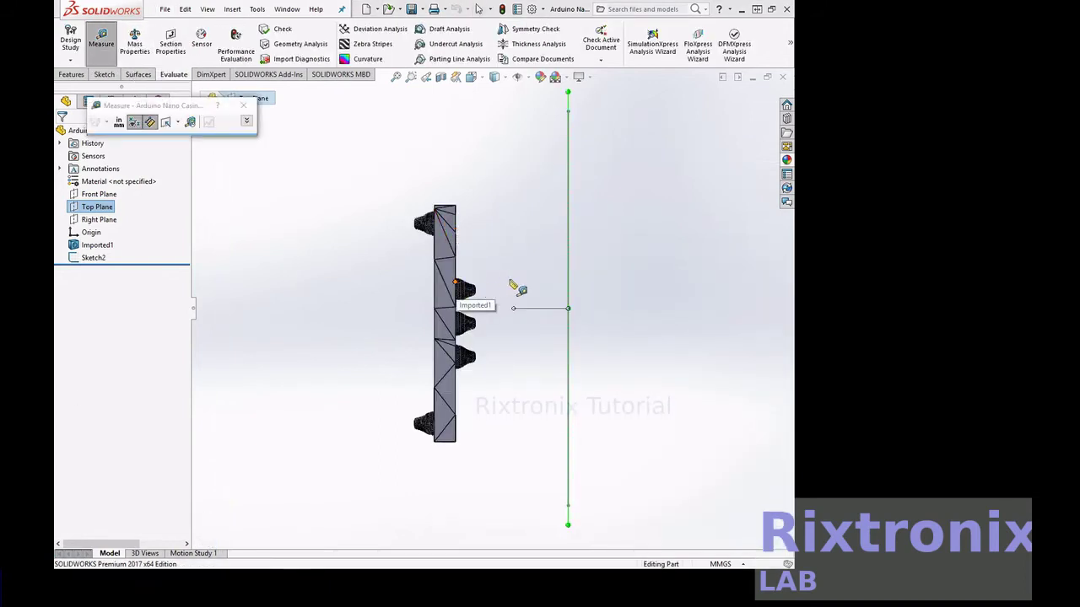
{"action": "left_click", "coordinate": [568, 285]}
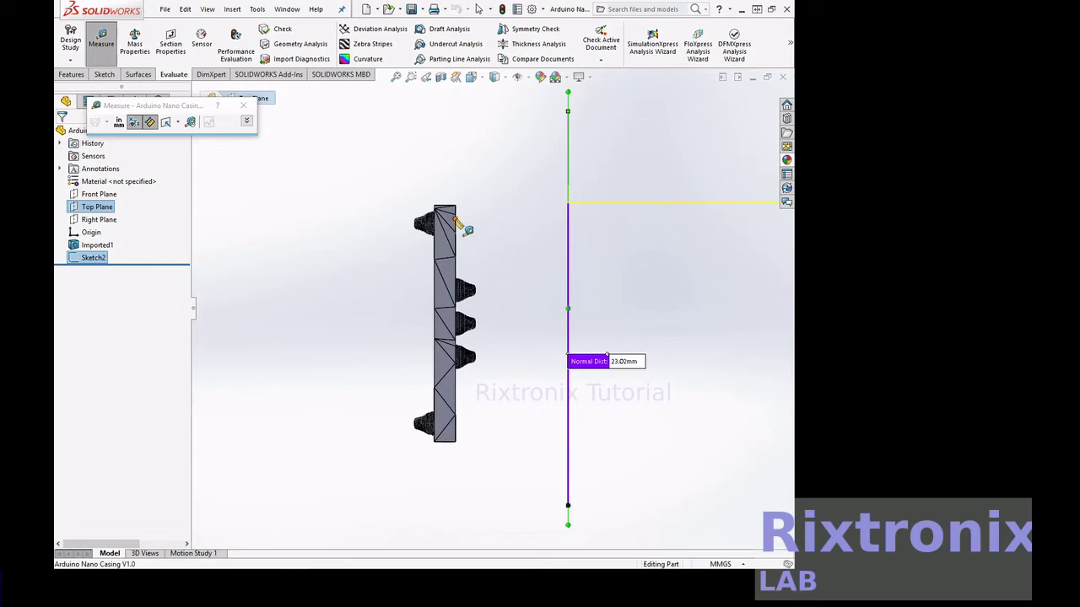
{"action": "left_click", "coordinate": [569, 221]}
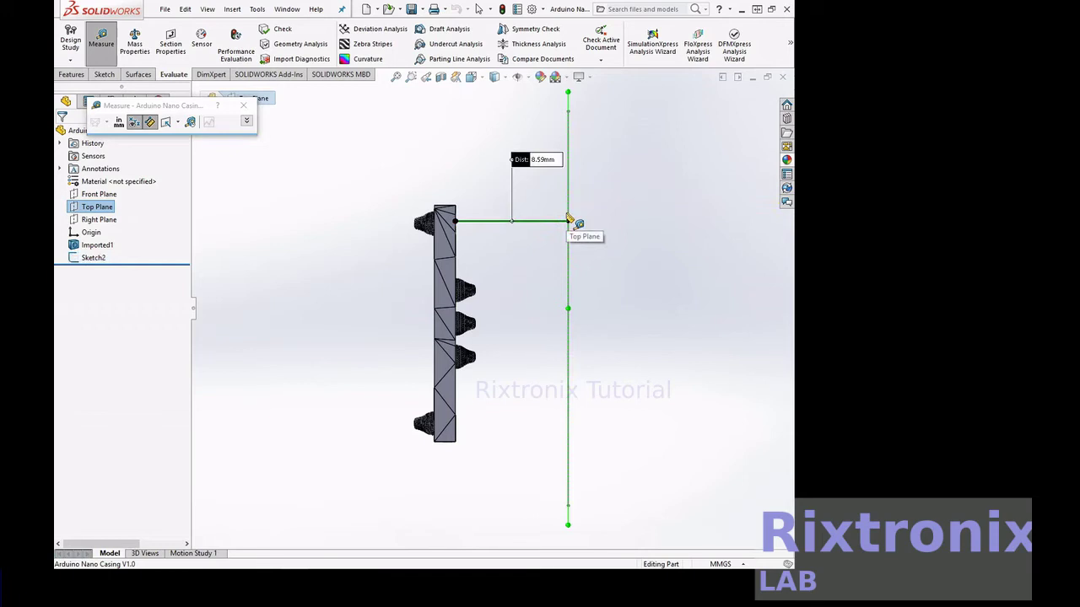
{"action": "left_click", "coordinate": [569, 225]}
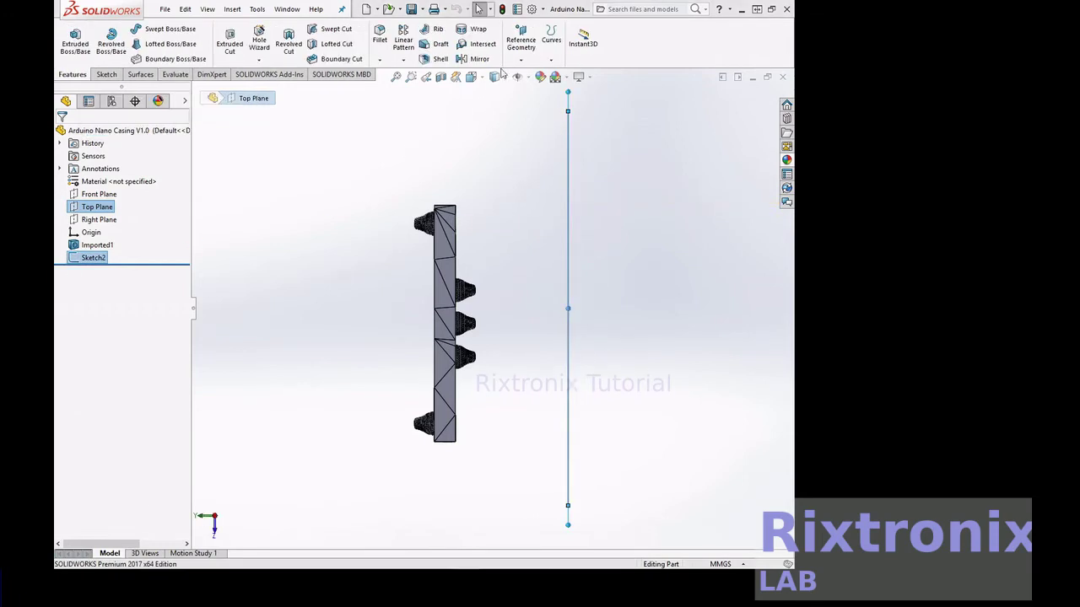
- Start a new reference plane and clear the preselected sketch line and Top Plane from its references
{"action": "left_click", "coordinate": [517, 53]}
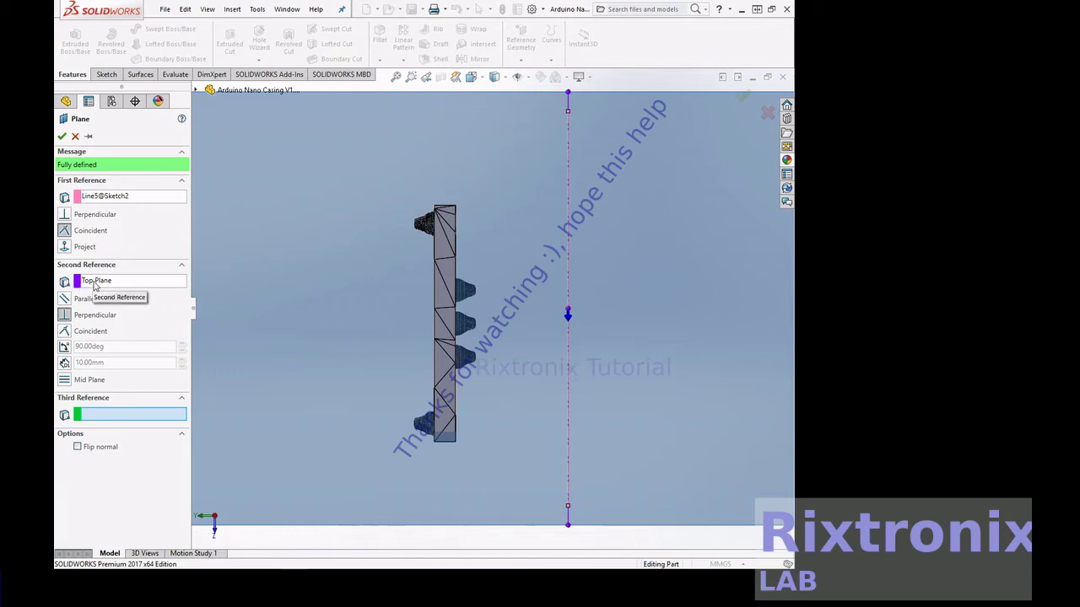
{"action": "left_click", "coordinate": [125, 196]}
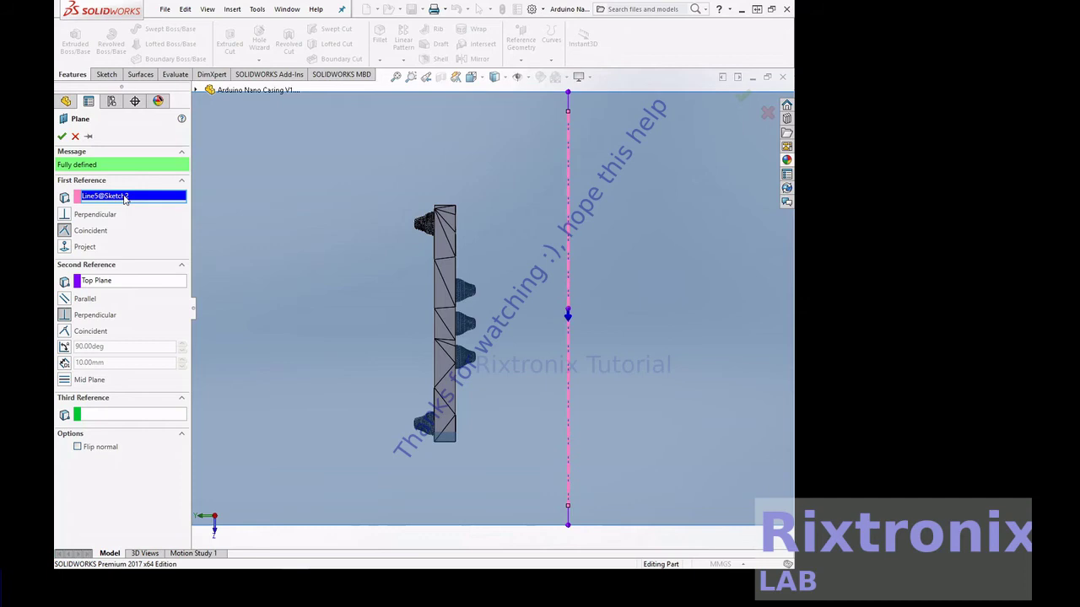
{"action": "key", "text": "Delete"}
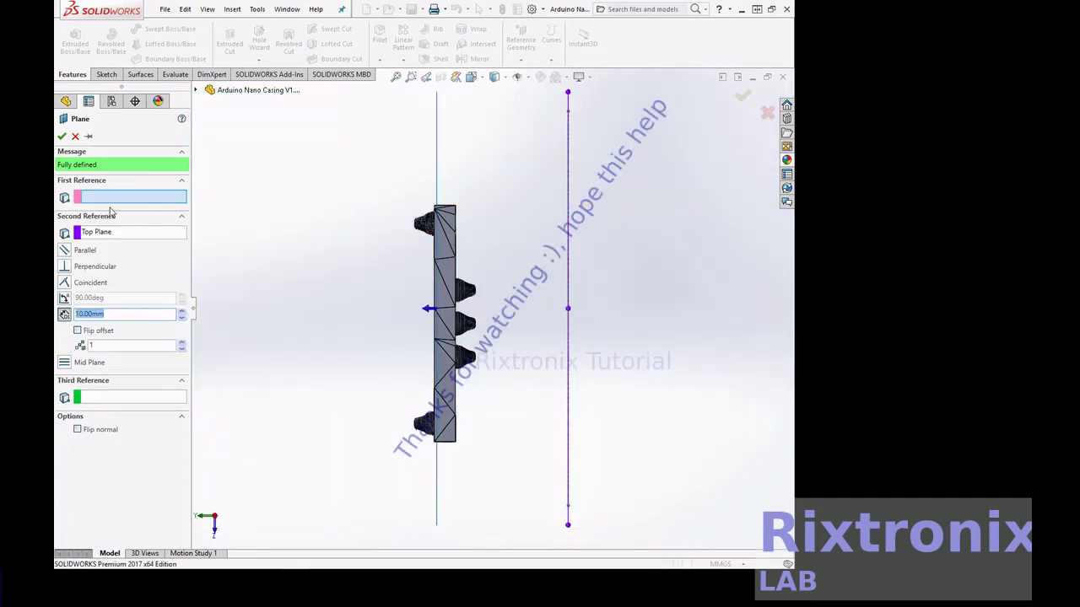
{"action": "left_click", "coordinate": [101, 232]}
{"action": "key", "text": "Delete"}
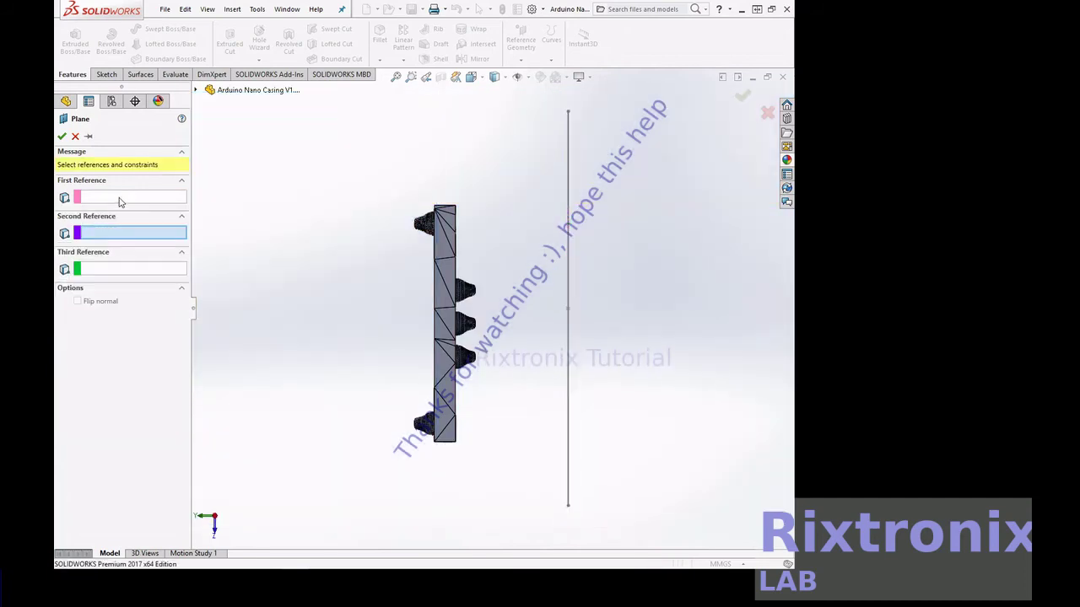
- Create the reference plane parallel to the Top Plane with a flipped offset of 7 mm, away from the board
{"action": "left_click", "coordinate": [119, 201]}
{"action": "left_click", "coordinate": [195, 90]}
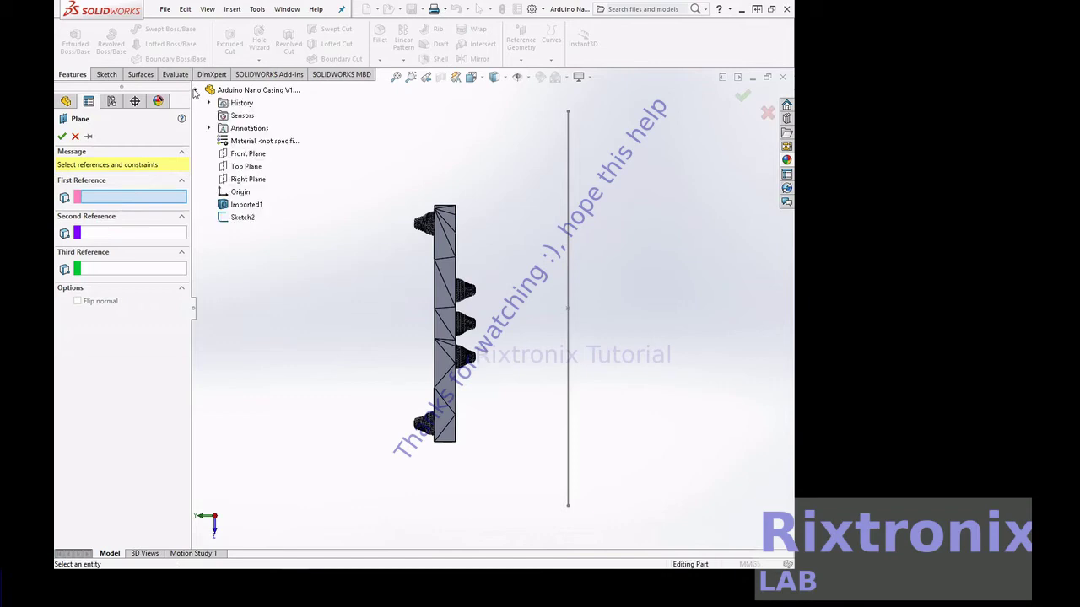
{"action": "left_click", "coordinate": [244, 168]}
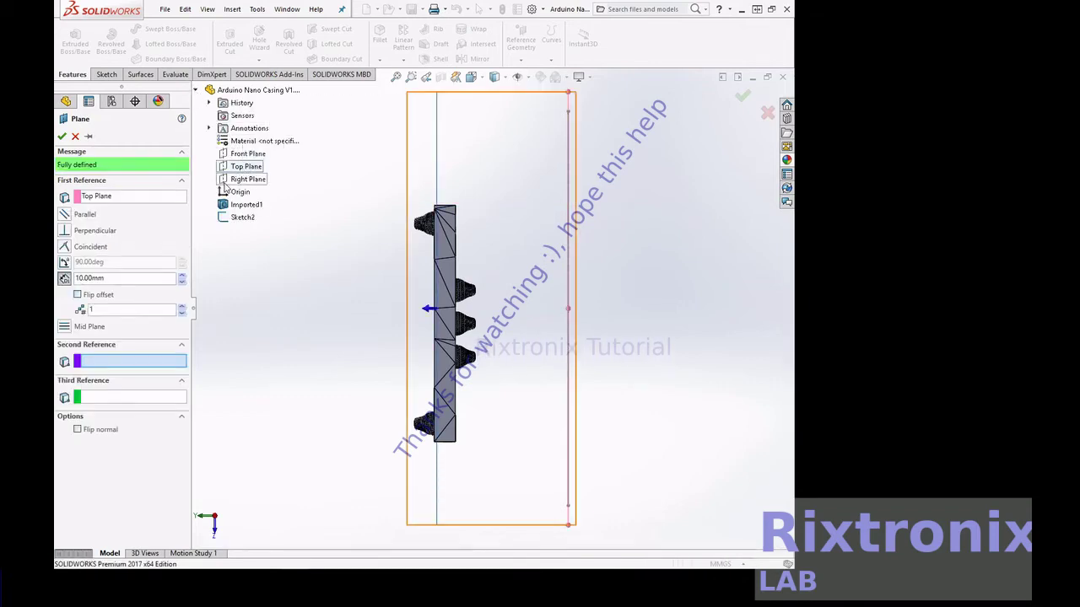
{"action": "left_click", "coordinate": [78, 295]}
{"action": "left_click", "coordinate": [85, 280]}
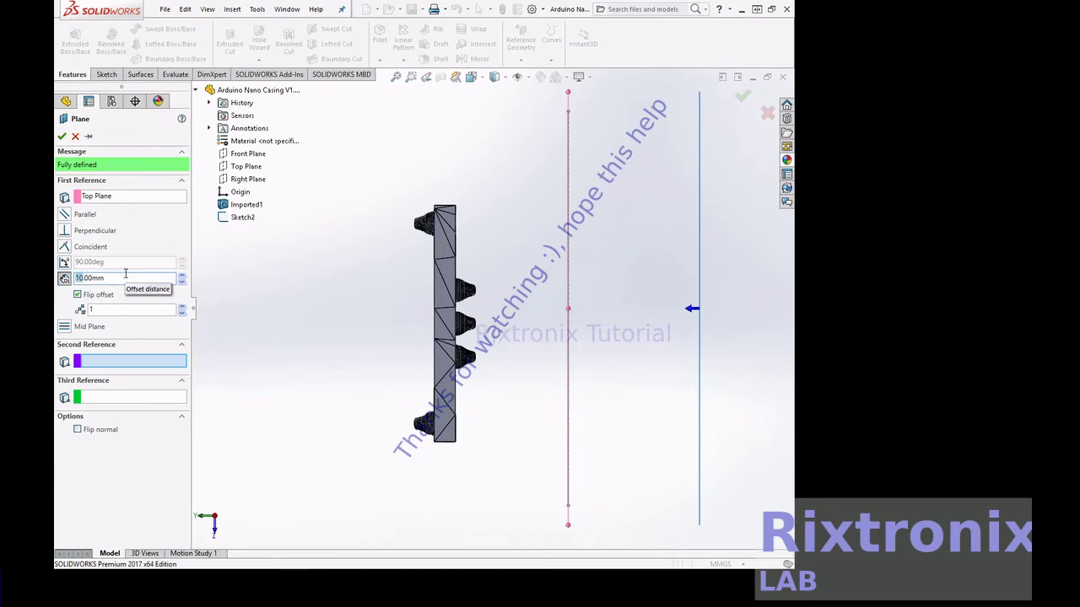
{"action": "key", "text": "Return"}
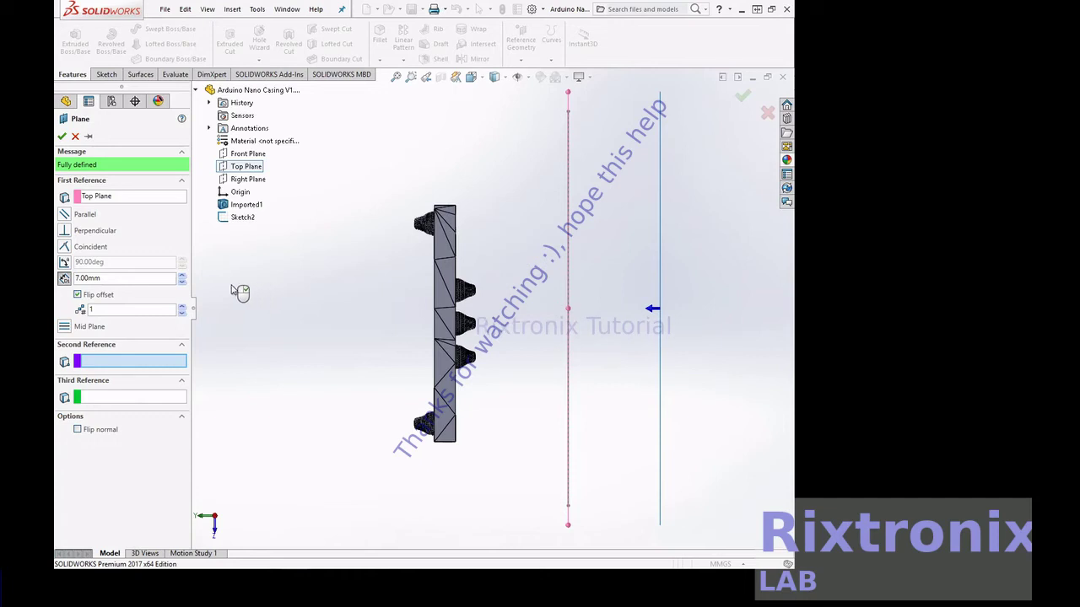
{"action": "left_click", "coordinate": [62, 137]}
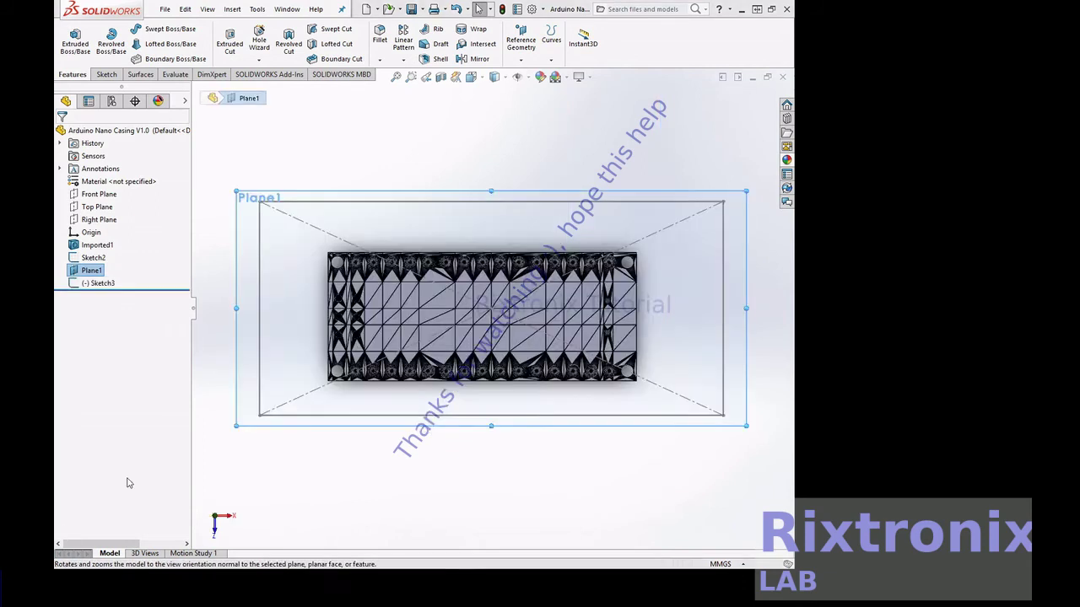
- Delete Sketch2, the original rectangle outline on the Top Plane
{"action": "left_click", "coordinate": [100, 258]}
{"action": "right_click", "coordinate": [100, 258]}
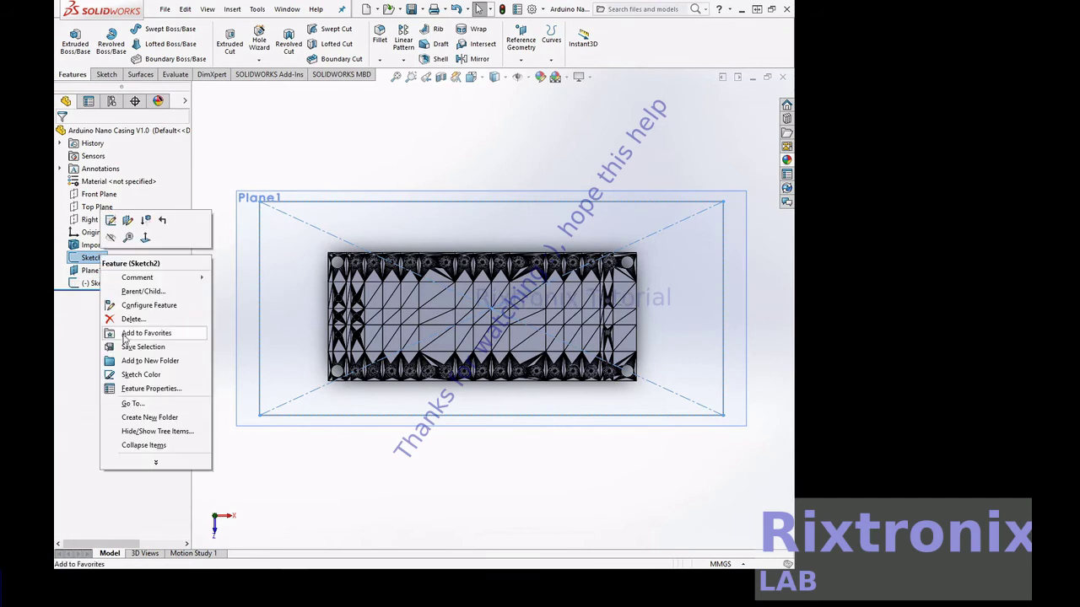
{"action": "left_click", "coordinate": [126, 318]}
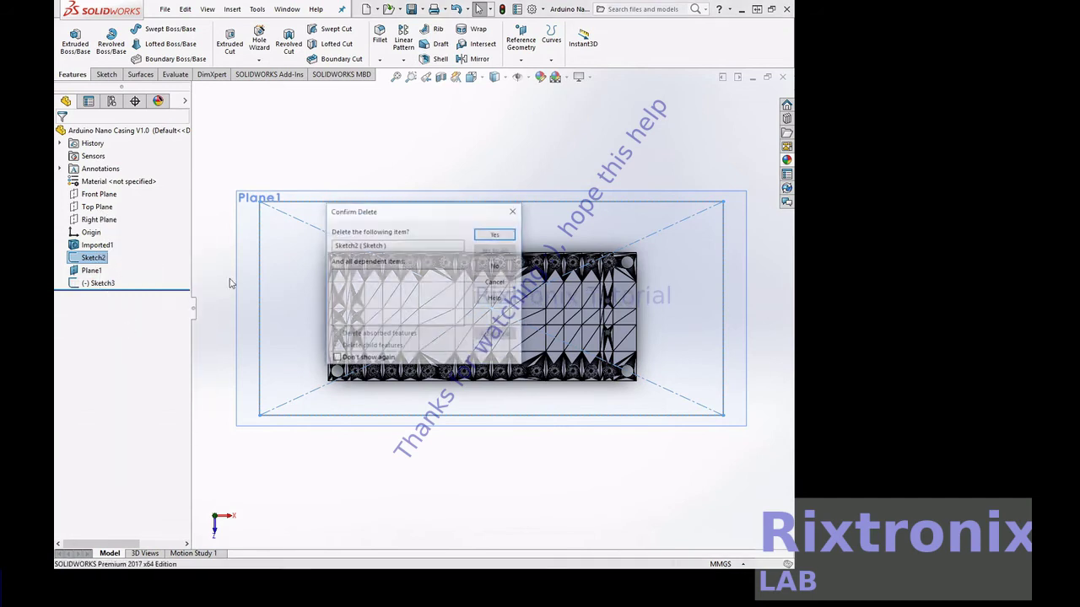
{"action": "left_click", "coordinate": [494, 234]}
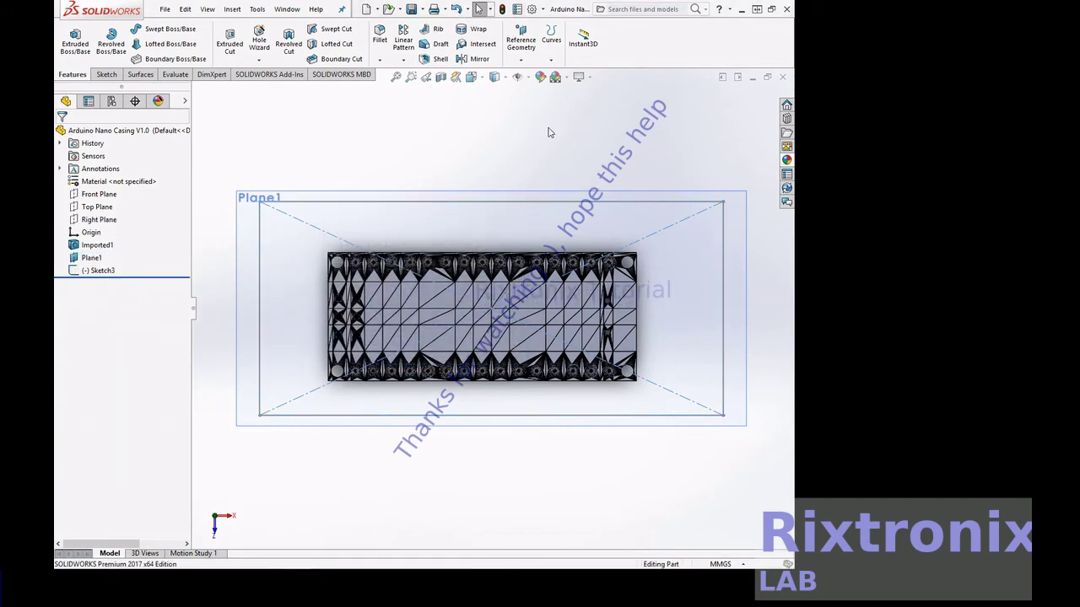
- Sketch a center rectangle about 49 by 40 mm on Plane1 around the board and close the sketch
{"action": "left_click", "coordinate": [89, 264]}
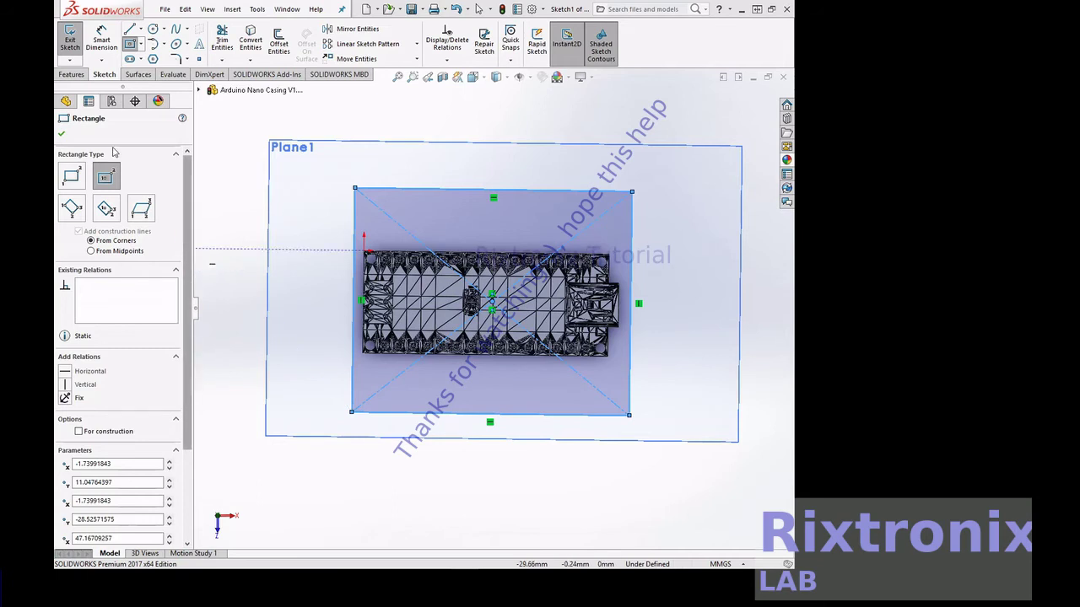
{"action": "left_click", "coordinate": [72, 54]}
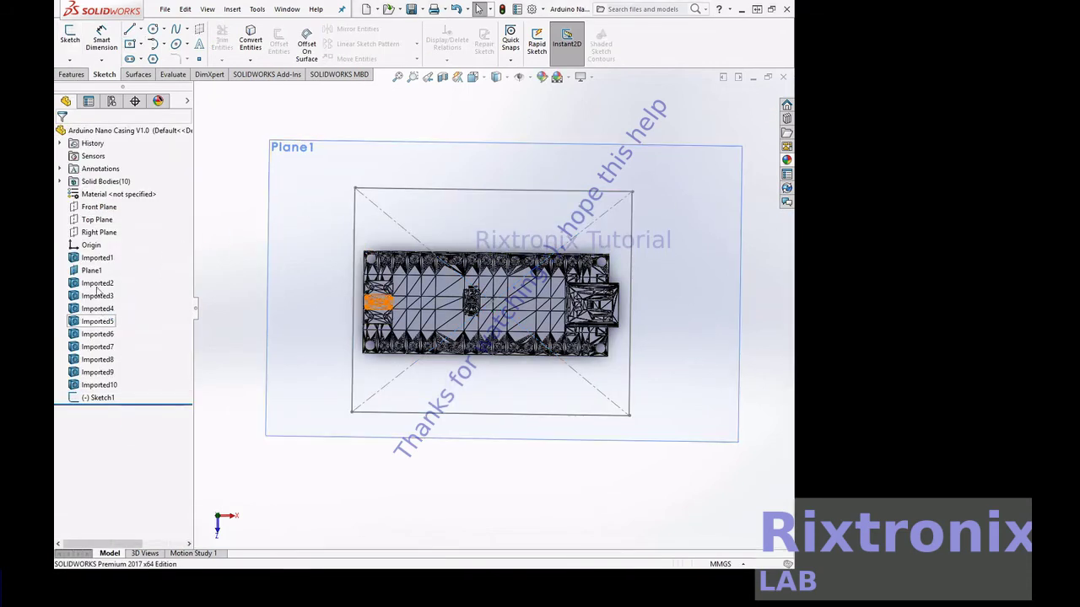
{"action": "left_click", "coordinate": [91, 270]}
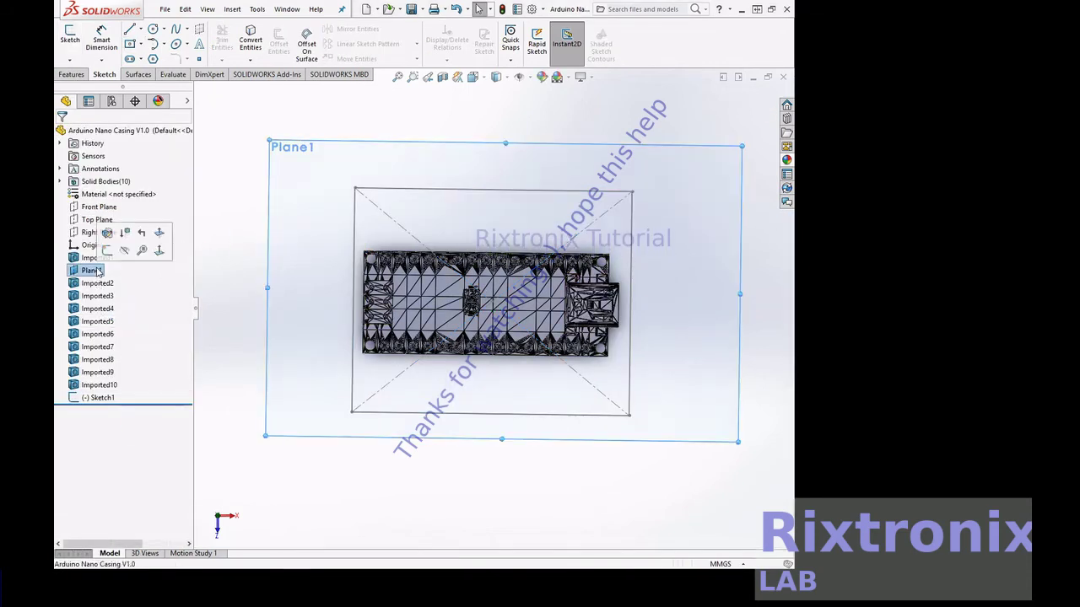
{"action": "left_click", "coordinate": [159, 251]}
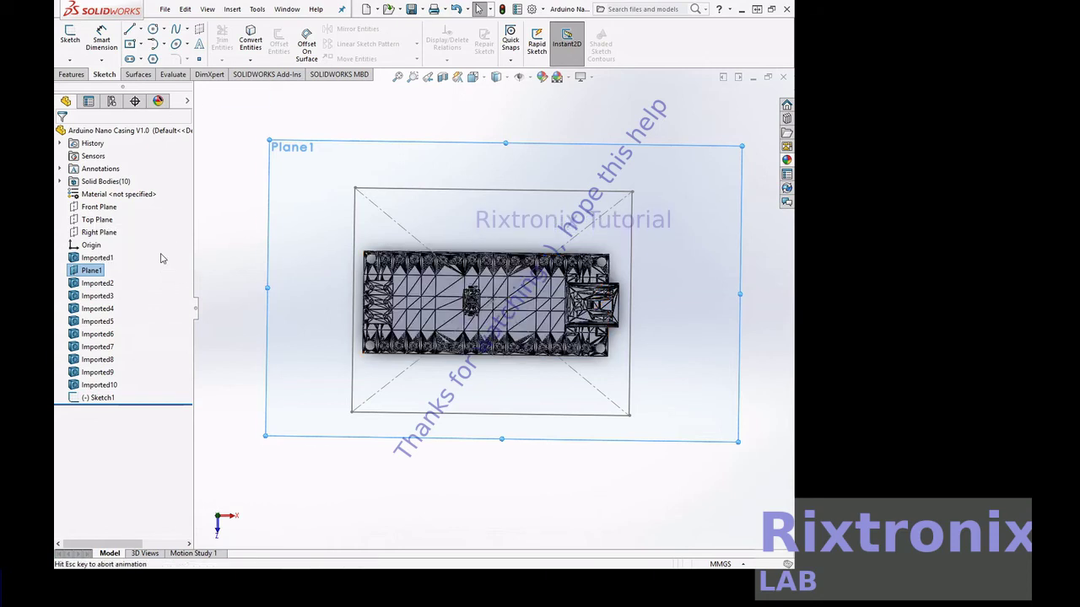
- Adjust the rectangle on Plane1 by moving its vertical sides so it is slightly longer around the board, and close the sketch
{"action": "right_click", "coordinate": [758, 204]}
{"action": "mouse_move", "coordinate": [751, 227]}
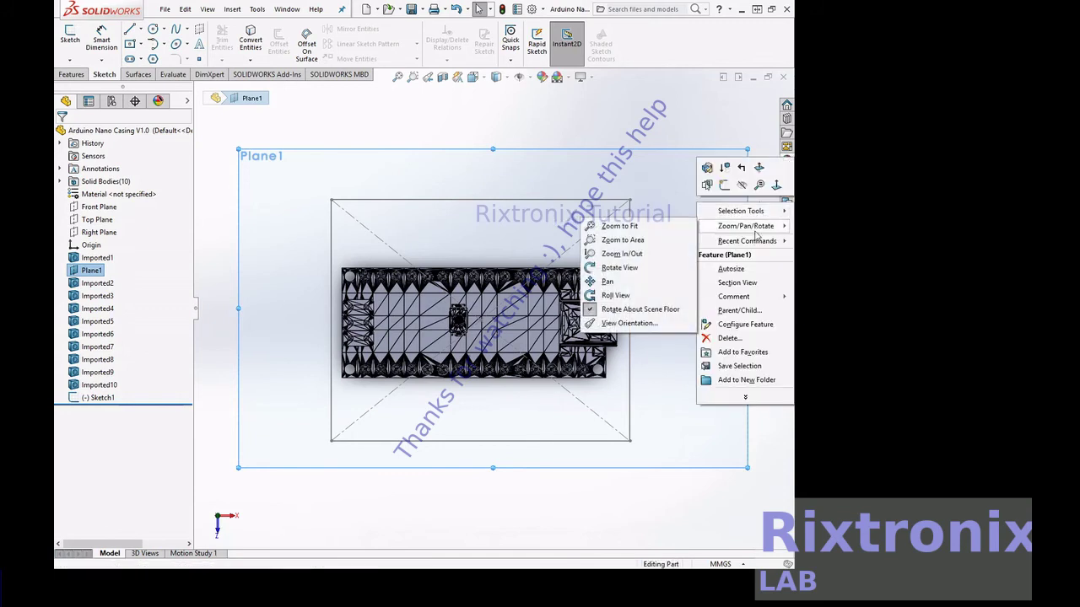
{"action": "left_click", "coordinate": [675, 267]}
{"action": "left_click_drag", "start_coordinate": [740, 282], "coordinate": [768, 353]}
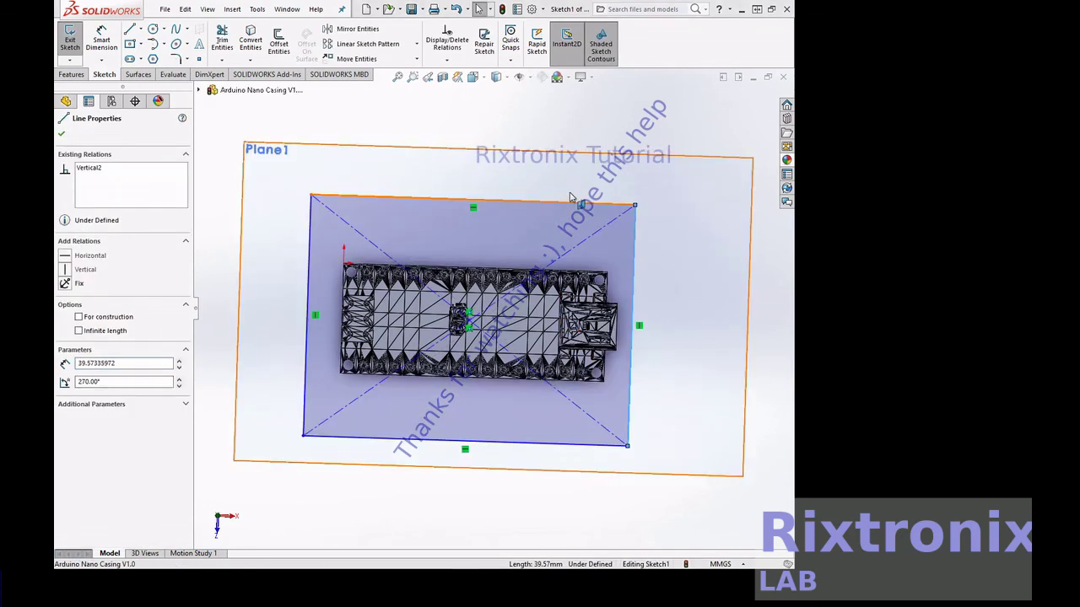
{"action": "left_click", "coordinate": [634, 326]}
{"action": "mouse_move", "coordinate": [635, 325]}
{"action": "left_mouse_down"}
{"action": "mouse_move", "coordinate": [648, 326]}
{"action": "mouse_move", "coordinate": [628, 331]}
{"action": "left_mouse_up"}
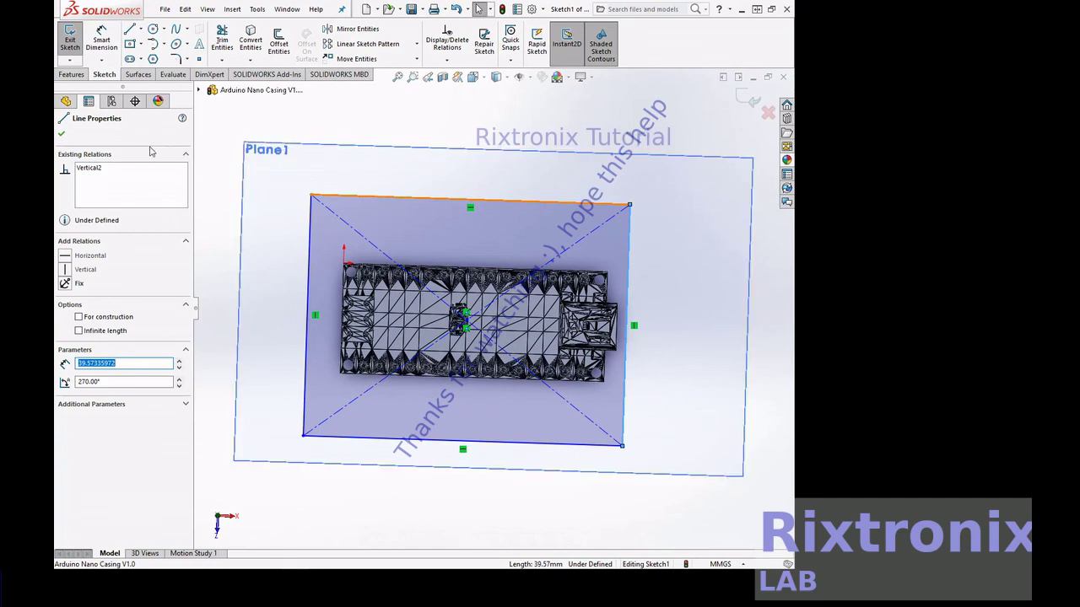
{"action": "left_click", "coordinate": [271, 117]}
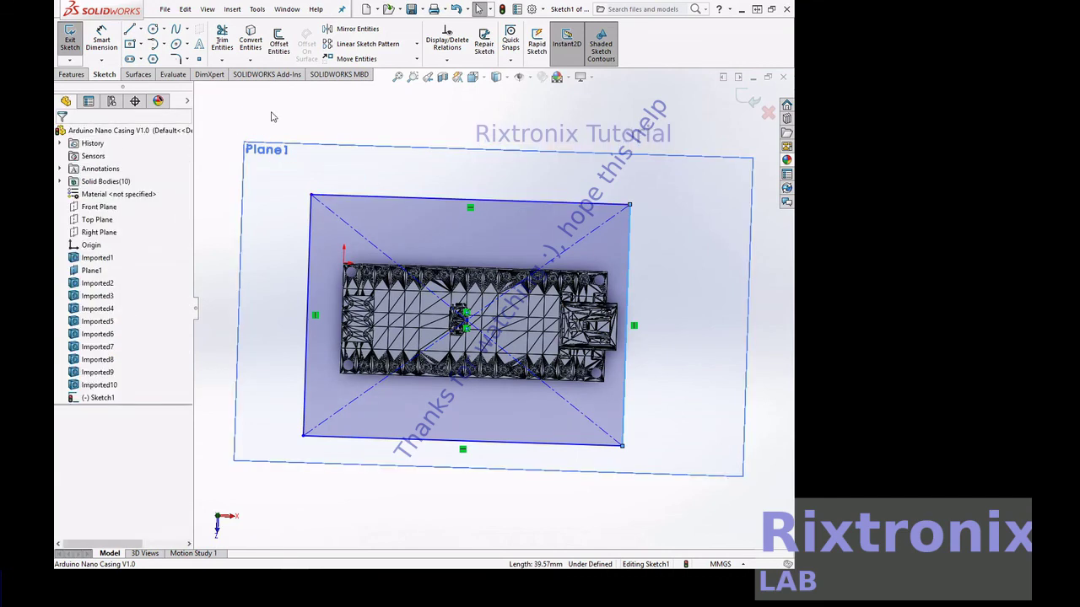
{"action": "left_click", "coordinate": [70, 39]}
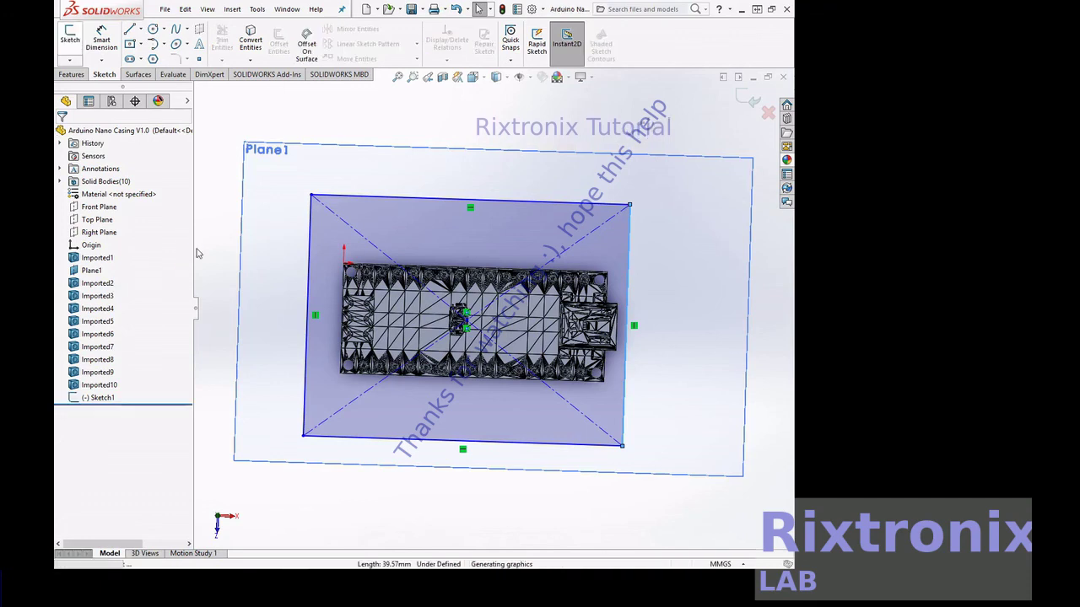
{"action": "left_click", "coordinate": [93, 270]}
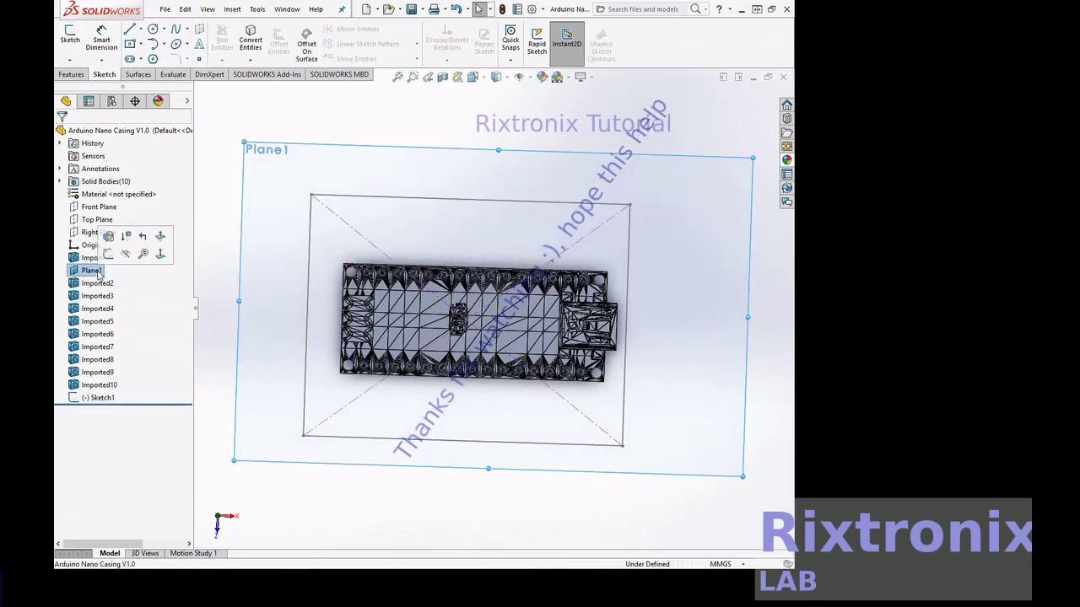
{"action": "left_click", "coordinate": [166, 259]}
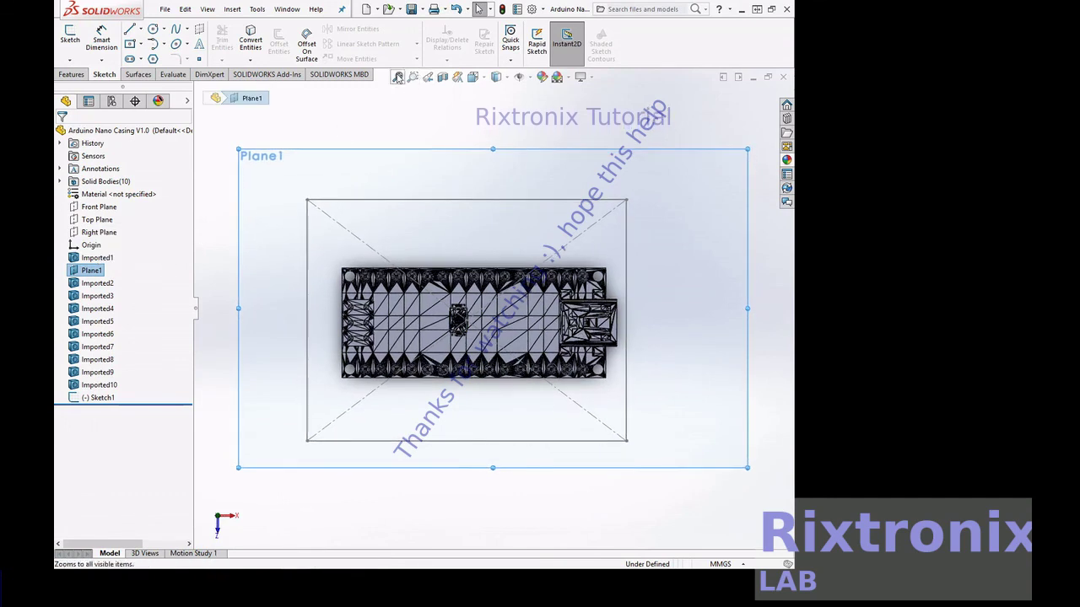
{"action": "left_click", "coordinate": [413, 77]}
{"action": "left_click_drag", "start_coordinate": [315, 240], "coordinate": [375, 311]}
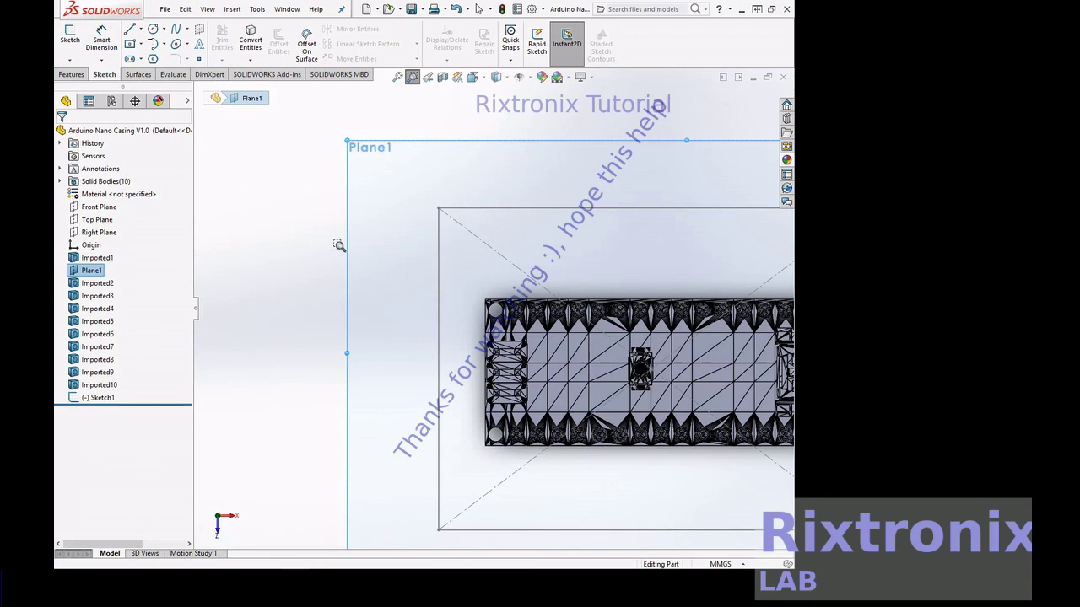
{"action": "mouse_move", "coordinate": [199, 605]}
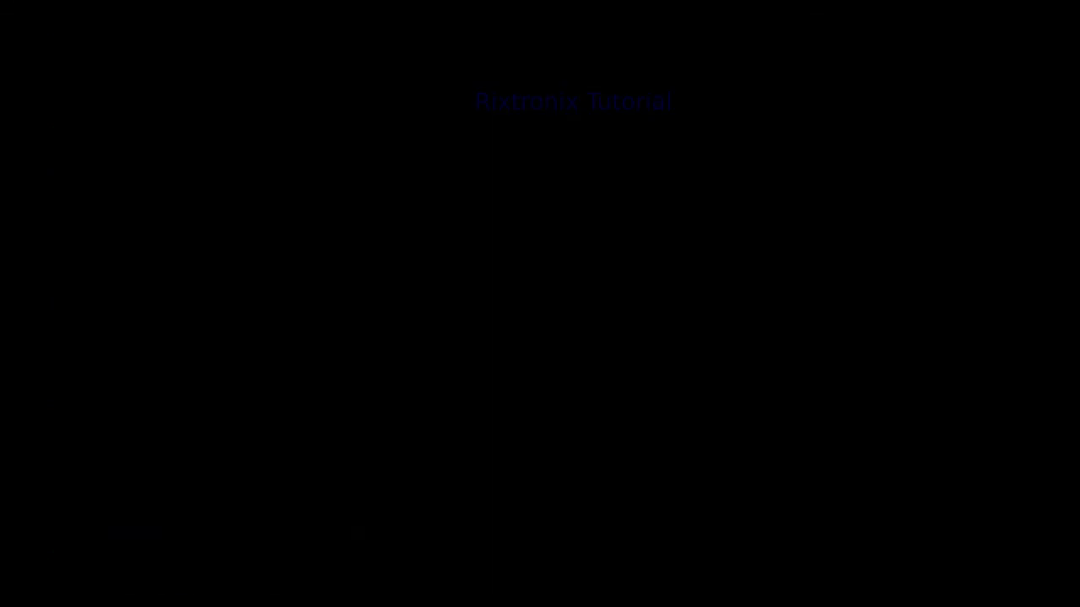